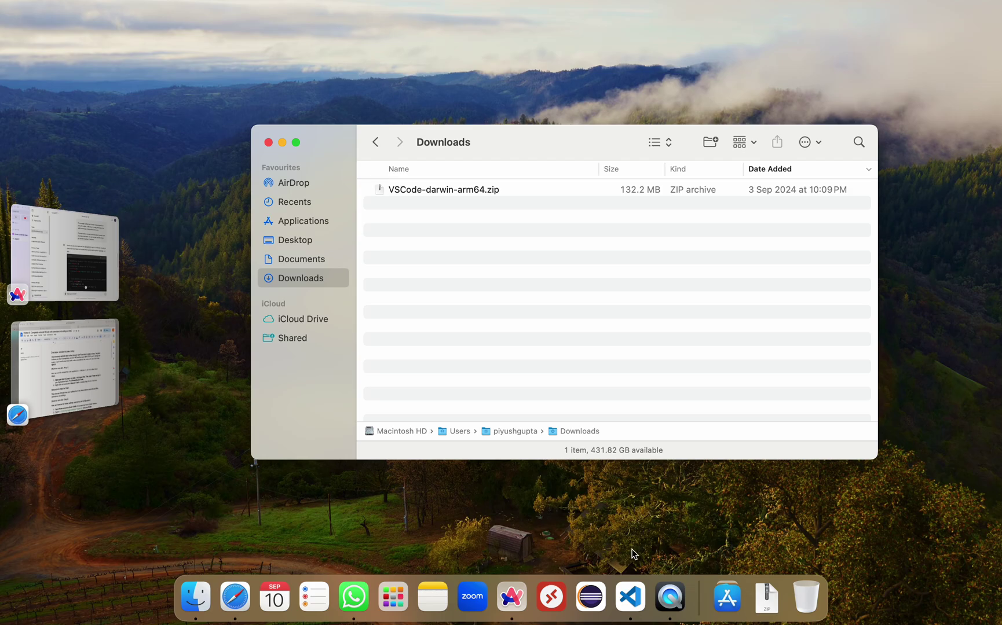
Step: Quit the running VS Code from its Dock icon menu
right_click(637, 584)
left_click(639, 581)
right_click(638, 582)
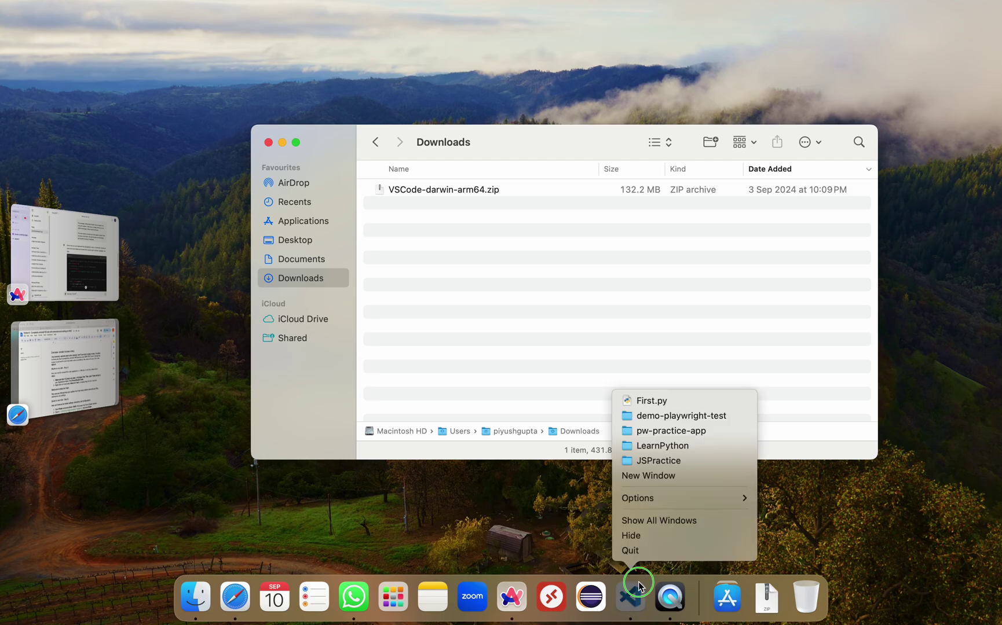
left_click(646, 553)
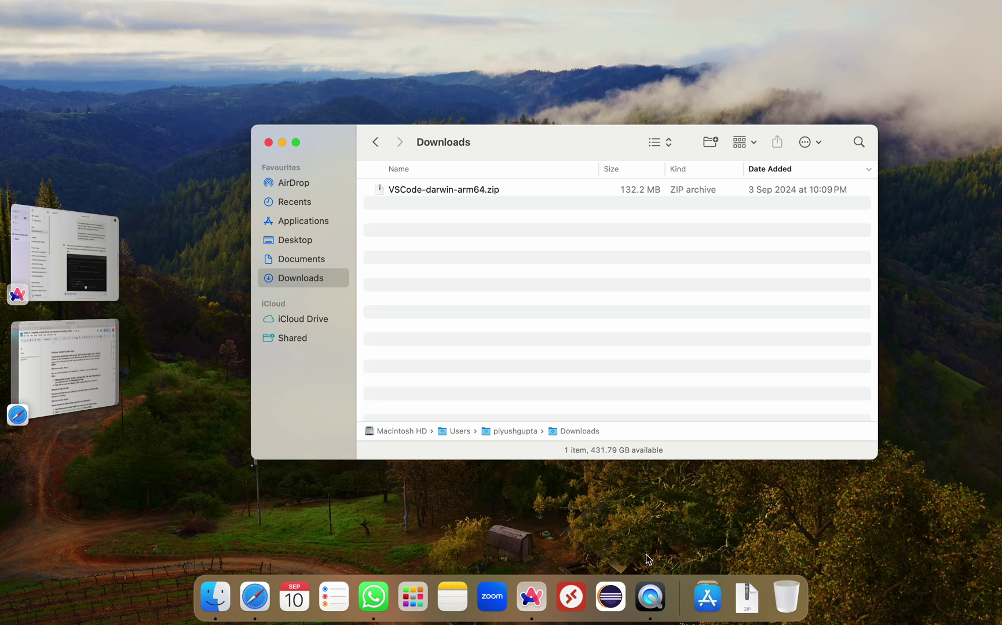
Step: Move Visual Studio Code.app from Applications into the Bin
left_click(316, 221)
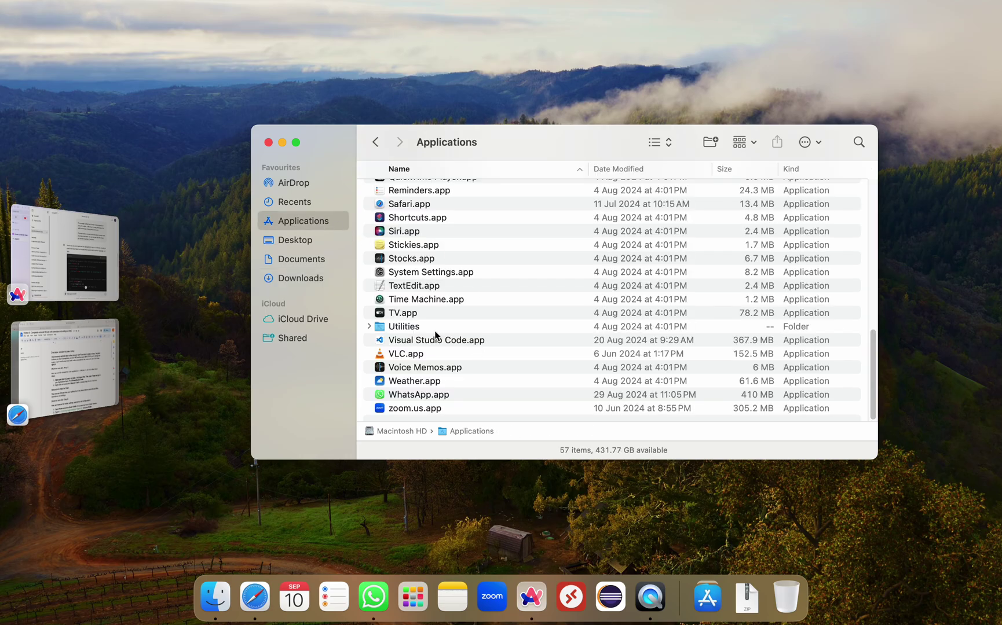
left_click(416, 342)
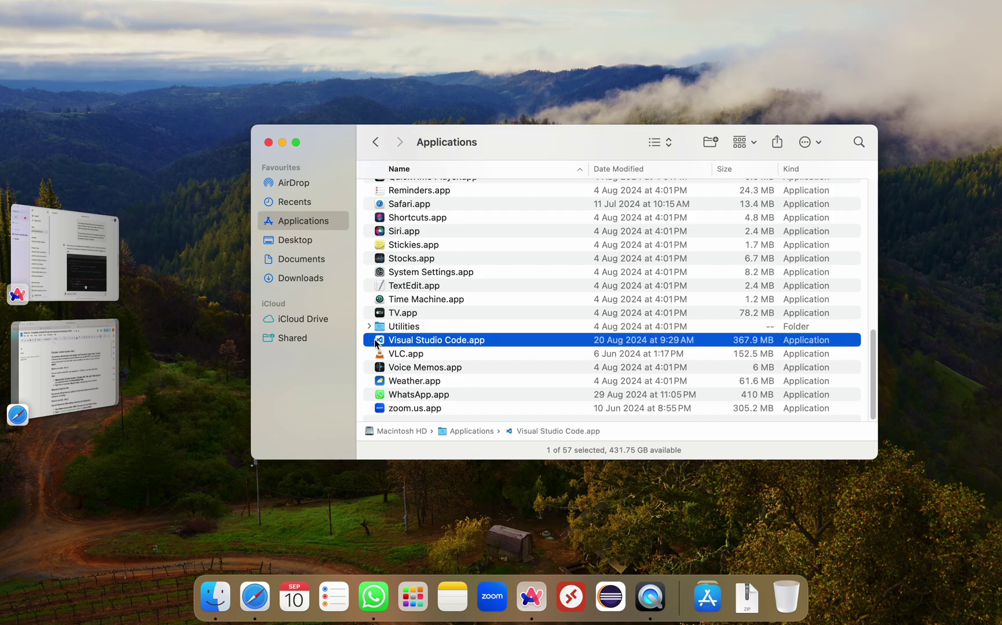
right_click(377, 342)
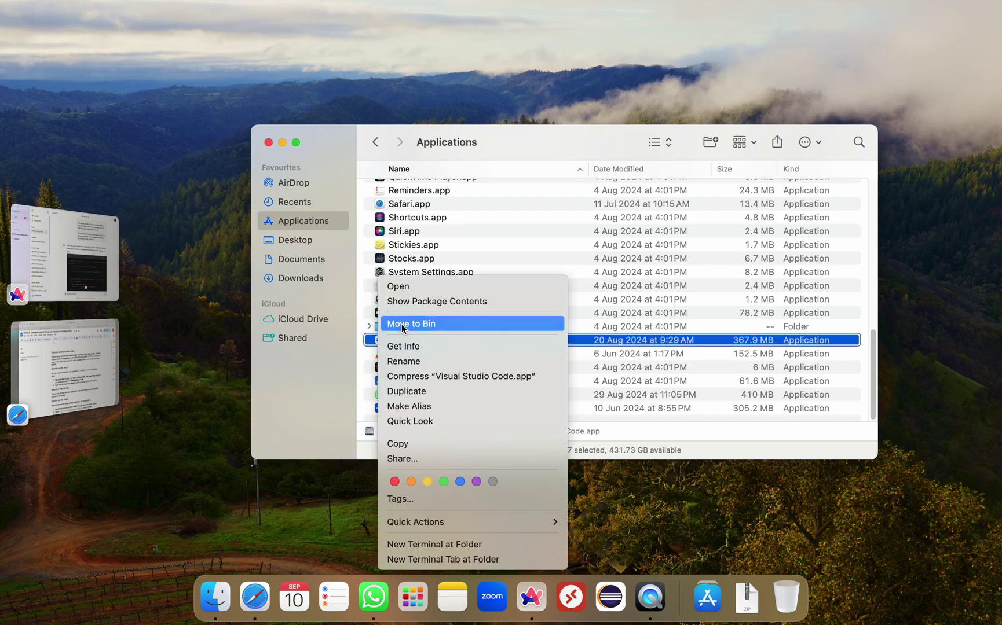
left_click(369, 344)
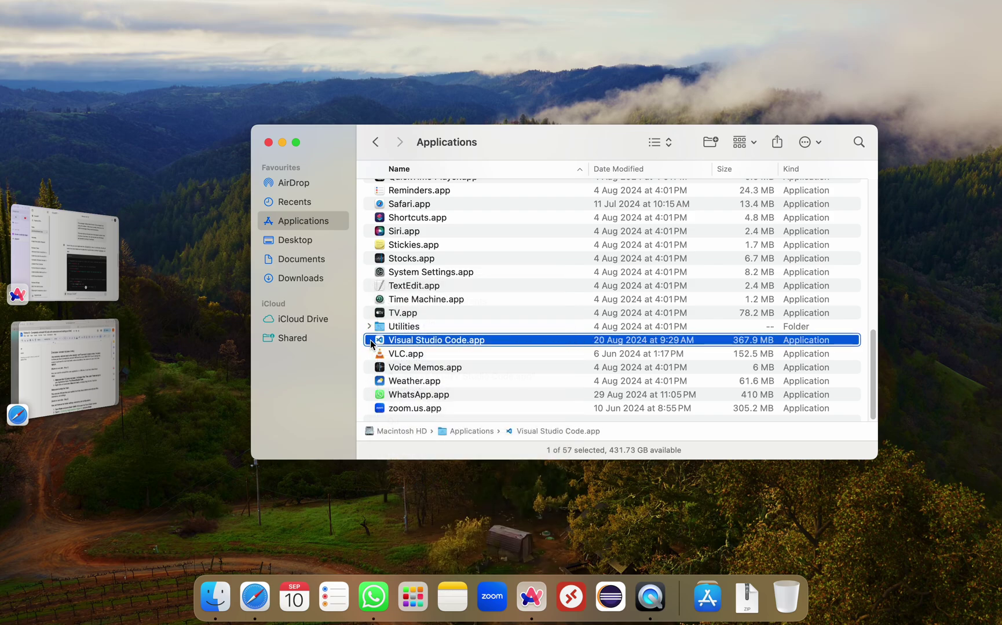
left_click_drag(370, 344, 778, 587)
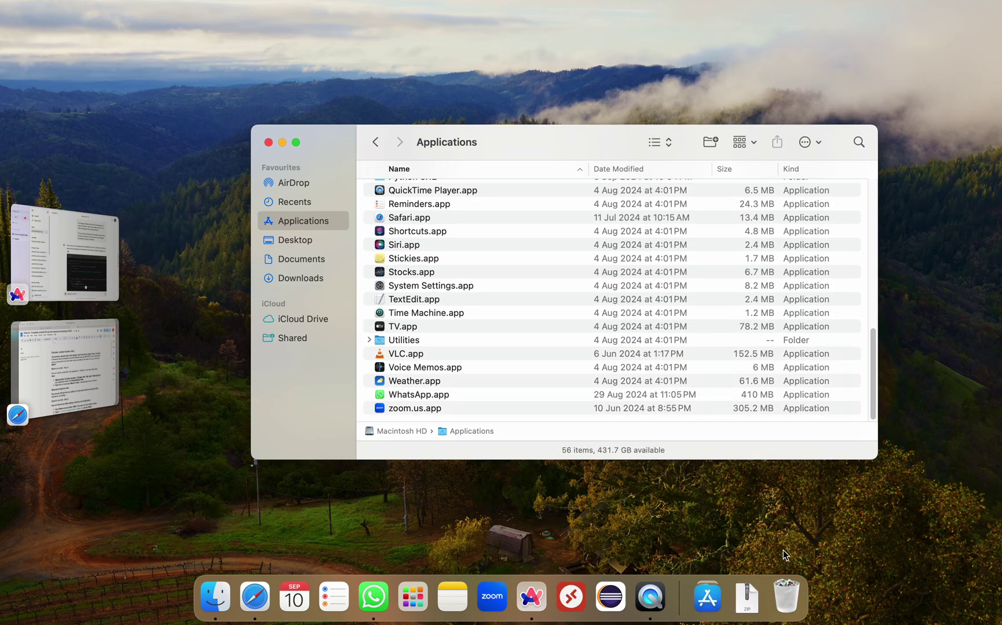
Step: Empty the Bin from the Dock and confirm permanent erasure
right_click(783, 598)
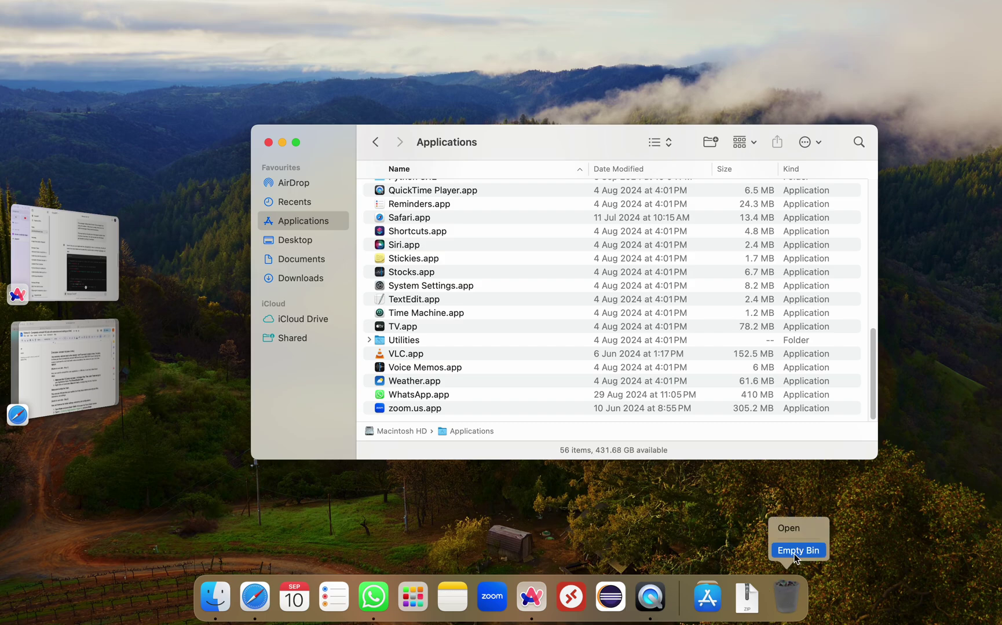
left_click(794, 550)
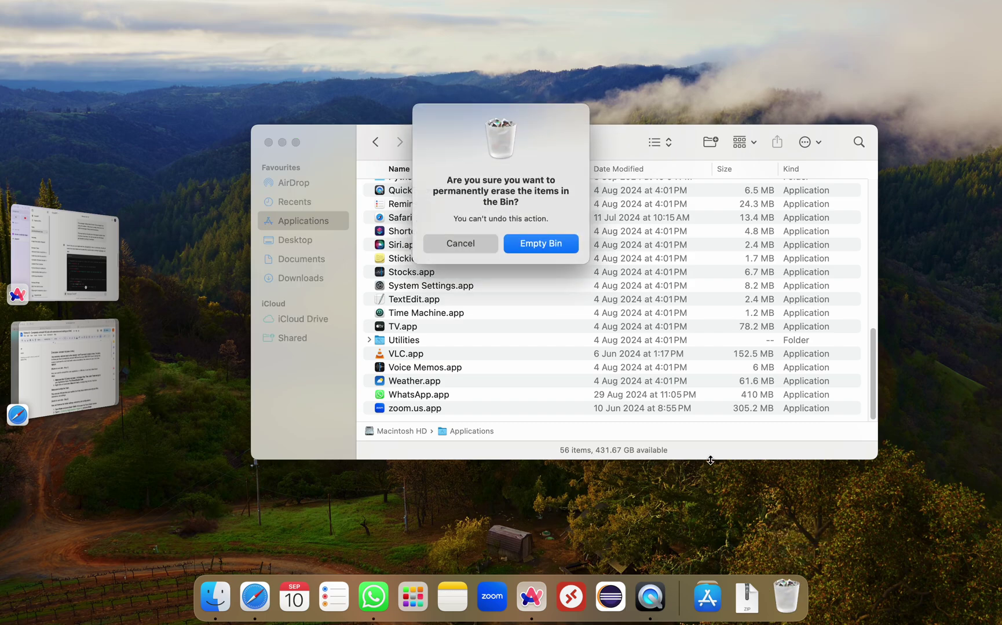
left_click(550, 246)
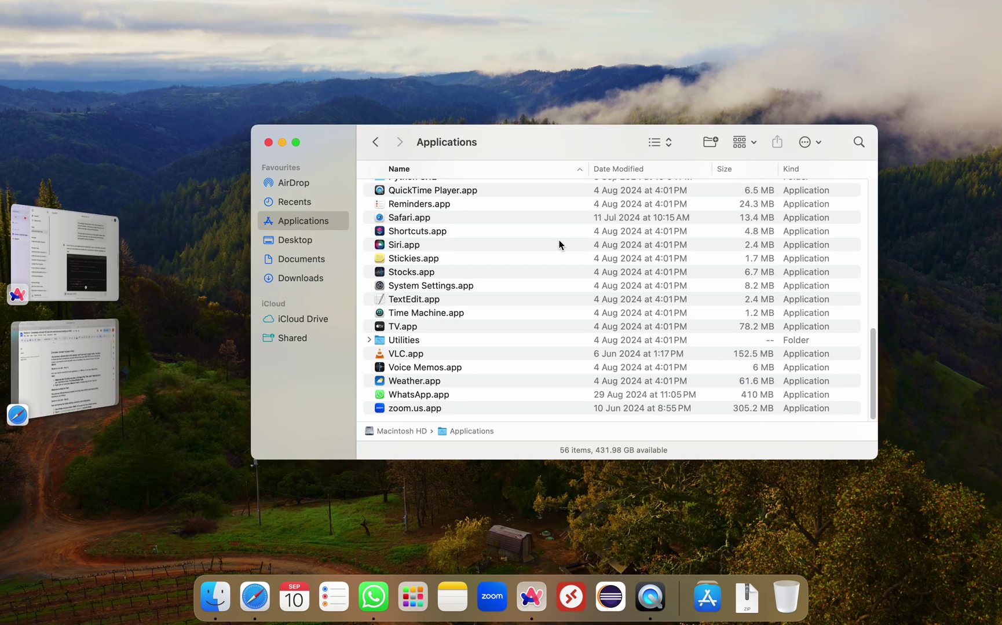
Step: Go to ~/Library/Application Support and move its Code folder to the Bin
left_click(301, 278)
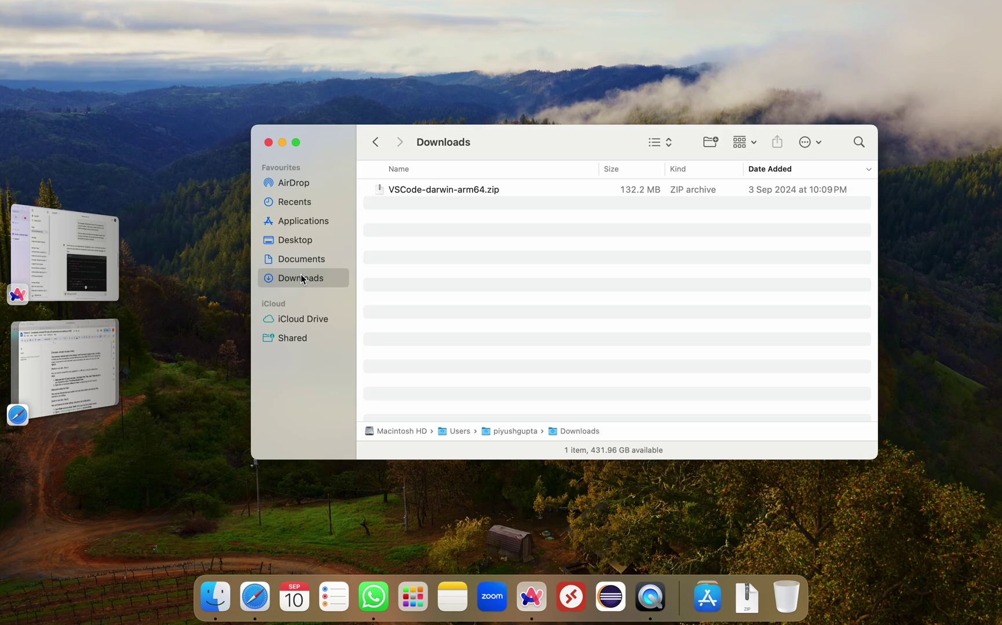
key("super+shift+g")
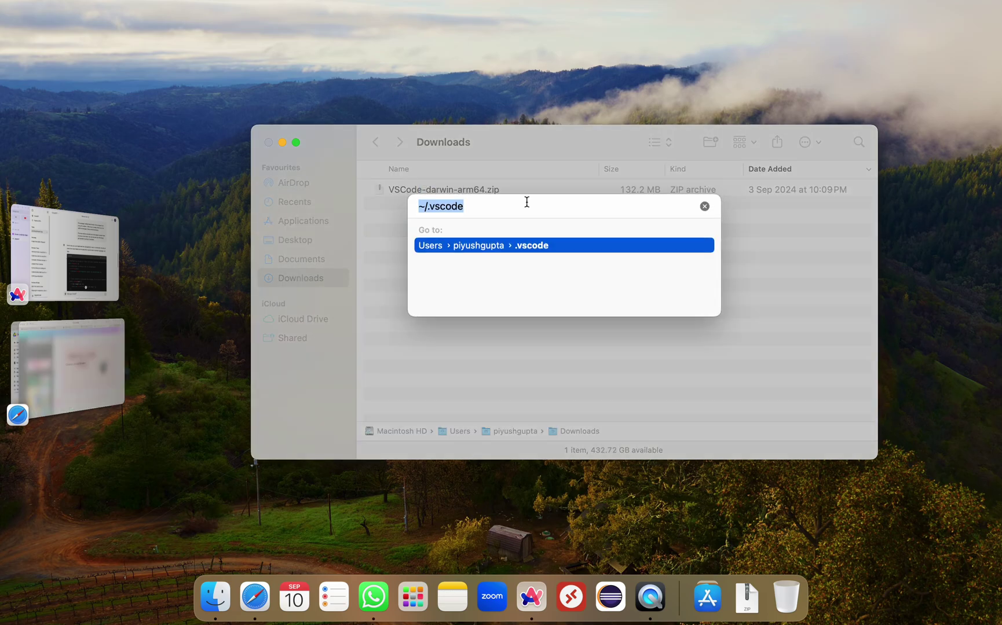
type("~/Library/Application Support")
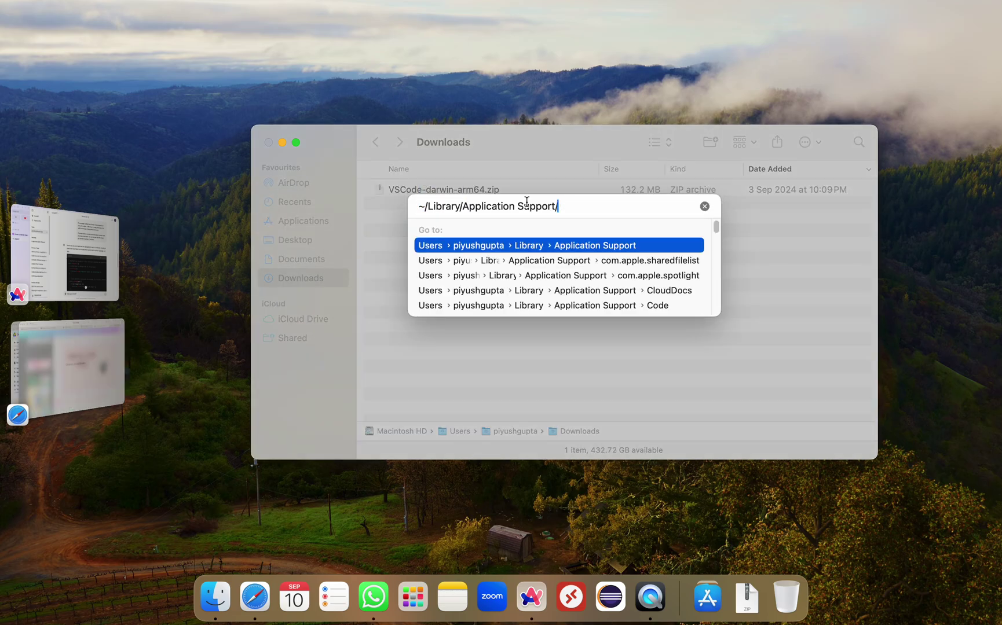
type("/")
left_click(589, 248)
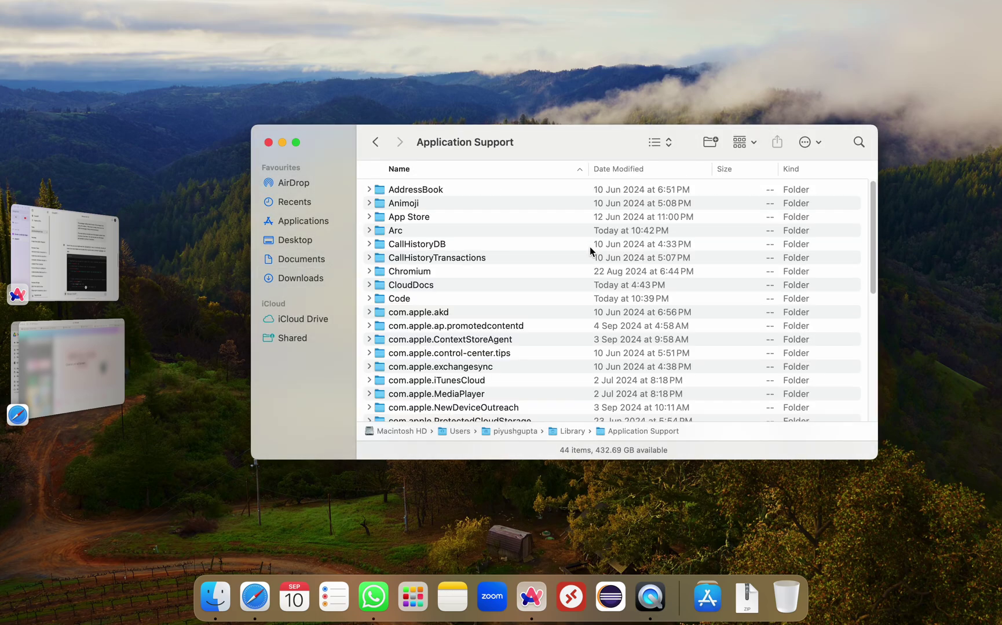
left_click(402, 300)
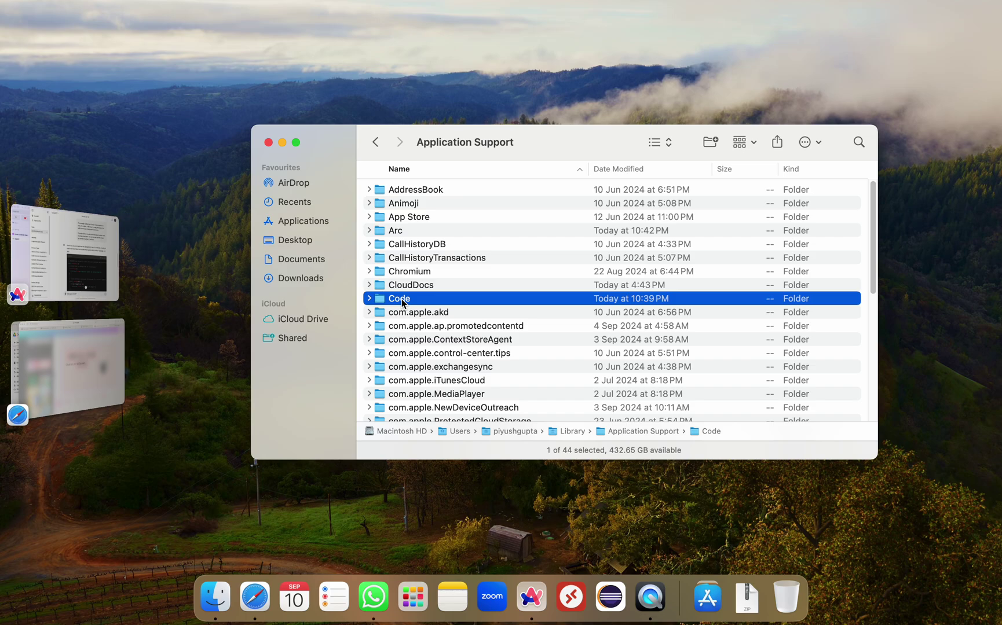
right_click(402, 301)
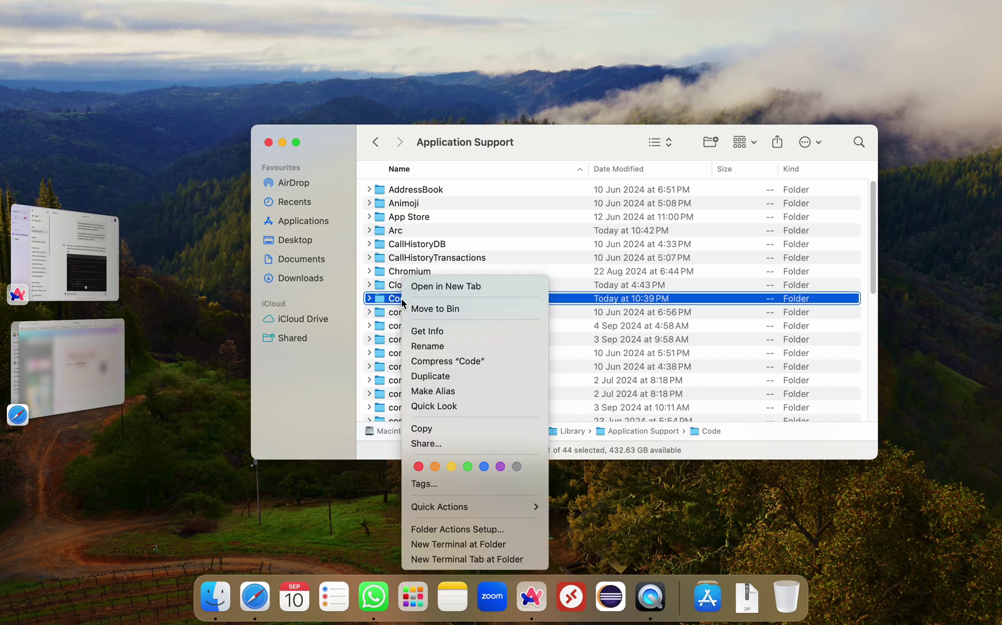
left_click(418, 308)
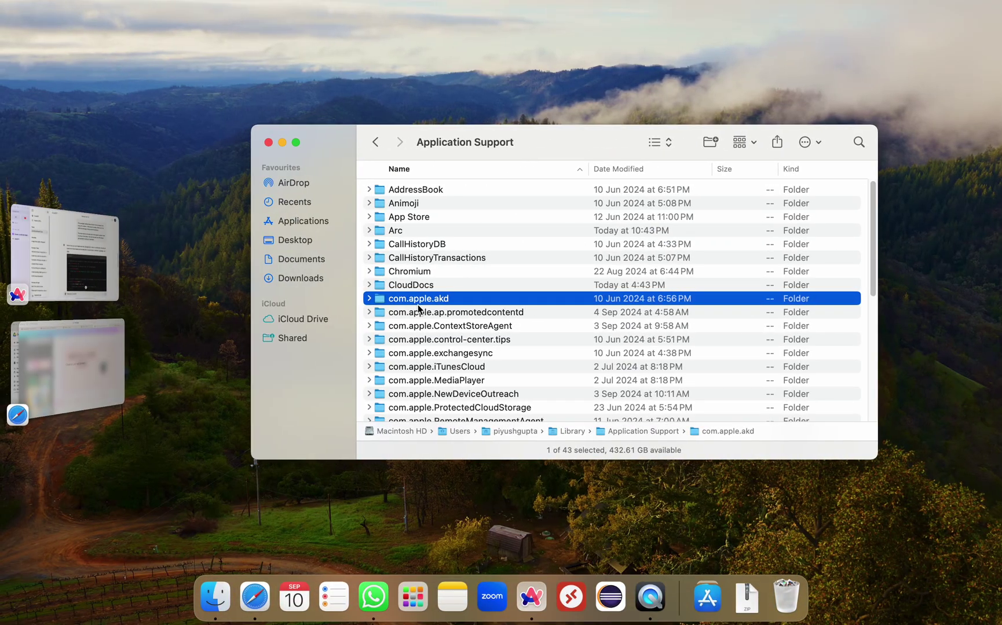
Step: Jump to ~/.vscode, go up to the home folder, and move .vscode to the Bin
key("super+shift+g")
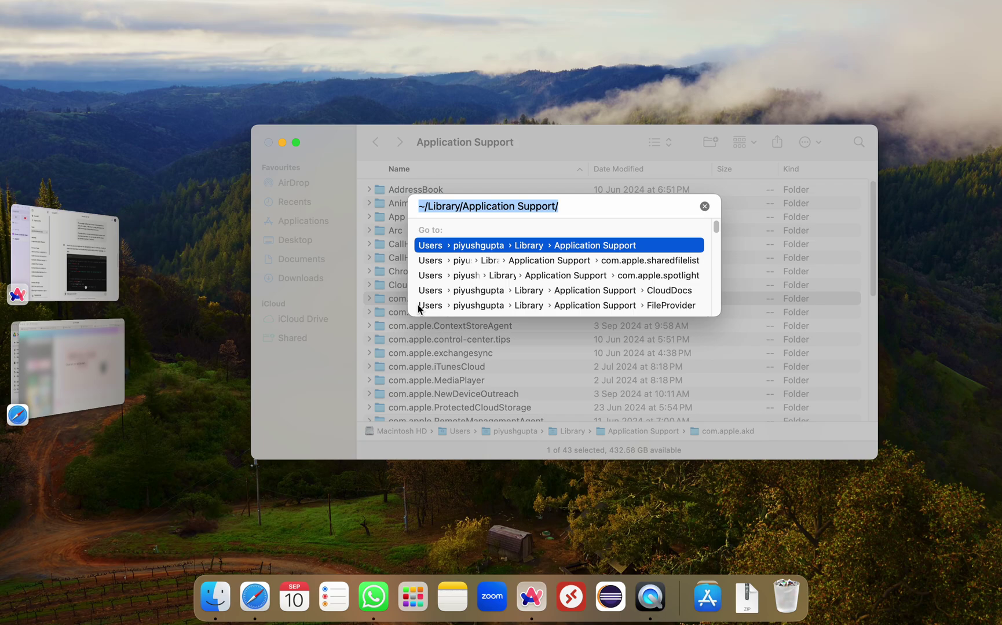
key("Right")
key("BackSpace")
key("BackSpace")
key("BackSpace")
key("BackSpace")
key("BackSpace")
key("BackSpace")
key("BackSpace")
key("BackSpace")
key("BackSpace")
key("BackSpace")
key("BackSpace")
key("BackSpace")
key("BackSpace")
key("BackSpace")
key("BackSpace")
key("BackSpace")
key("BackSpace")
key("BackSpace")
key("BackSpace")
key("BackSpace")
key("BackSpace")
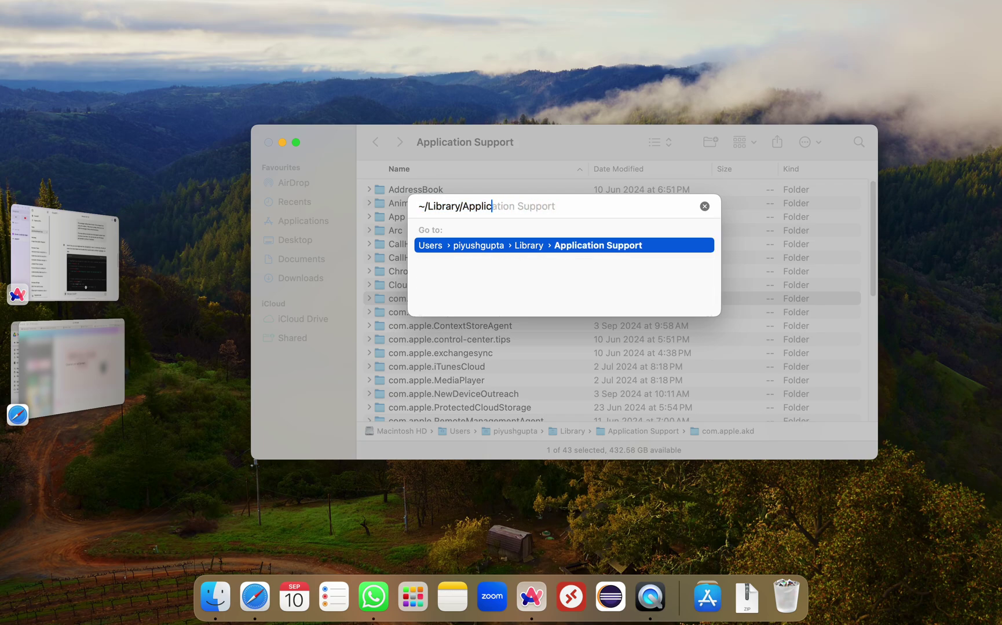
key("BackSpace")
key("BackSpace")
key("BackSpace")
type(".vscode")
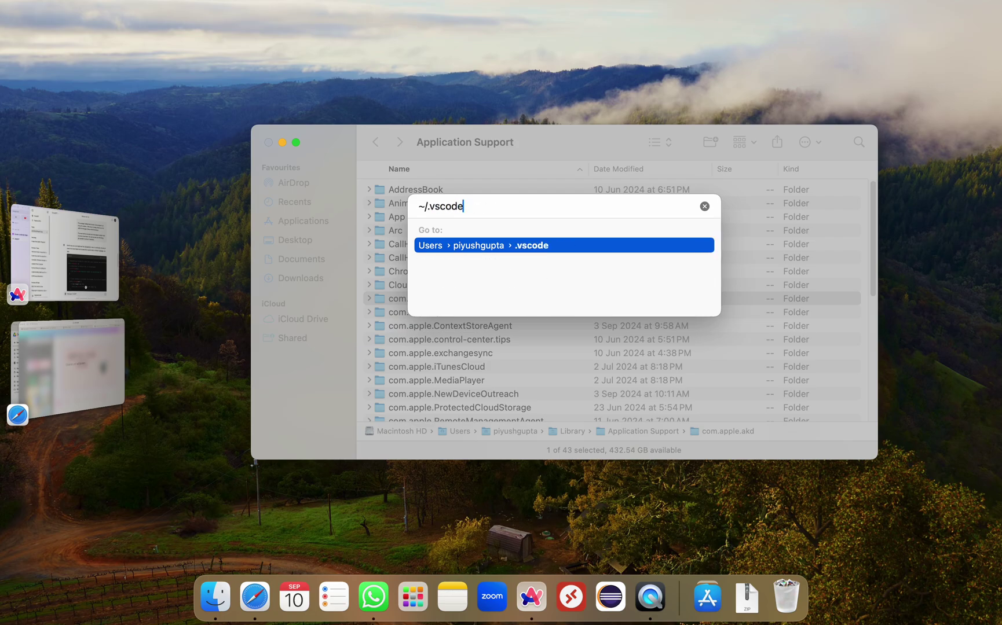
key("Return")
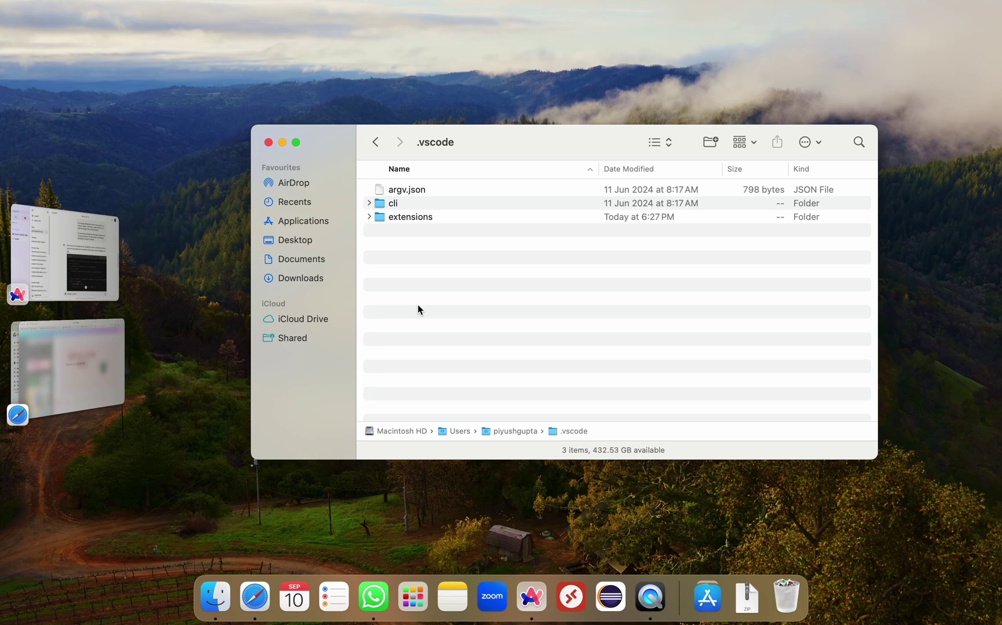
key("super+Up")
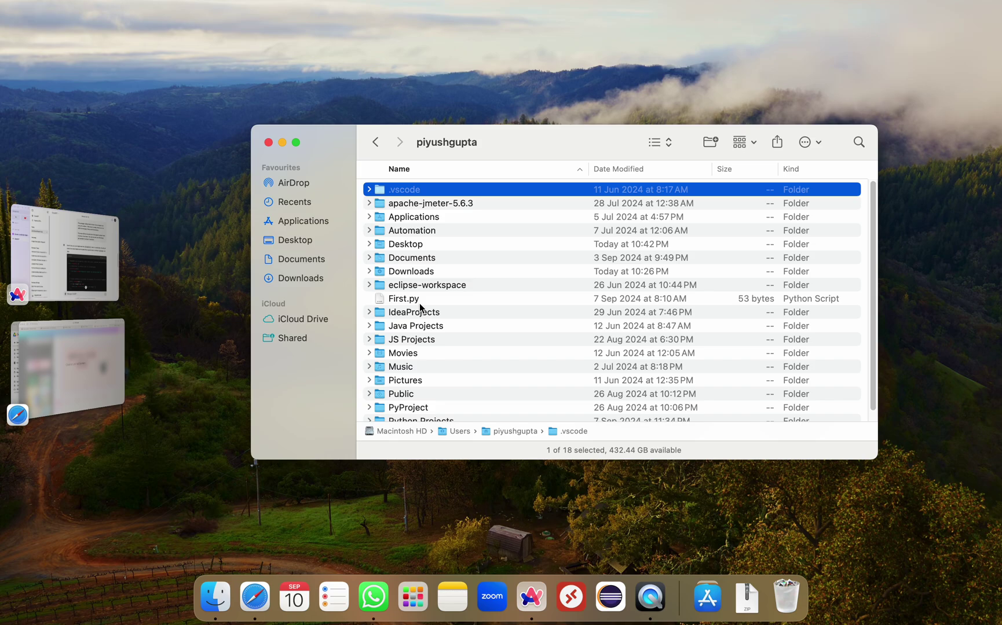
right_click(421, 189)
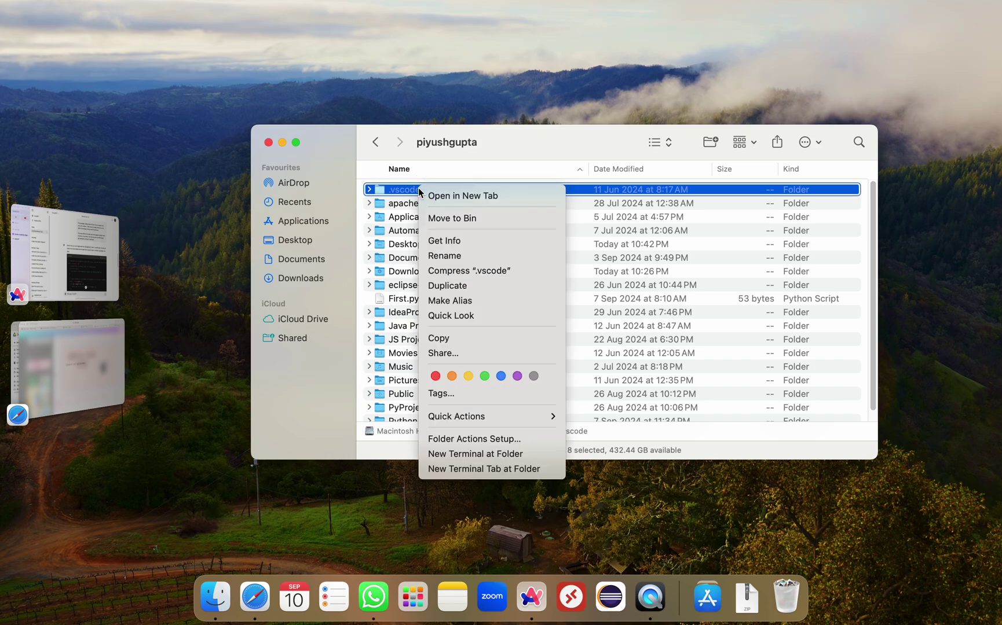
left_click(446, 218)
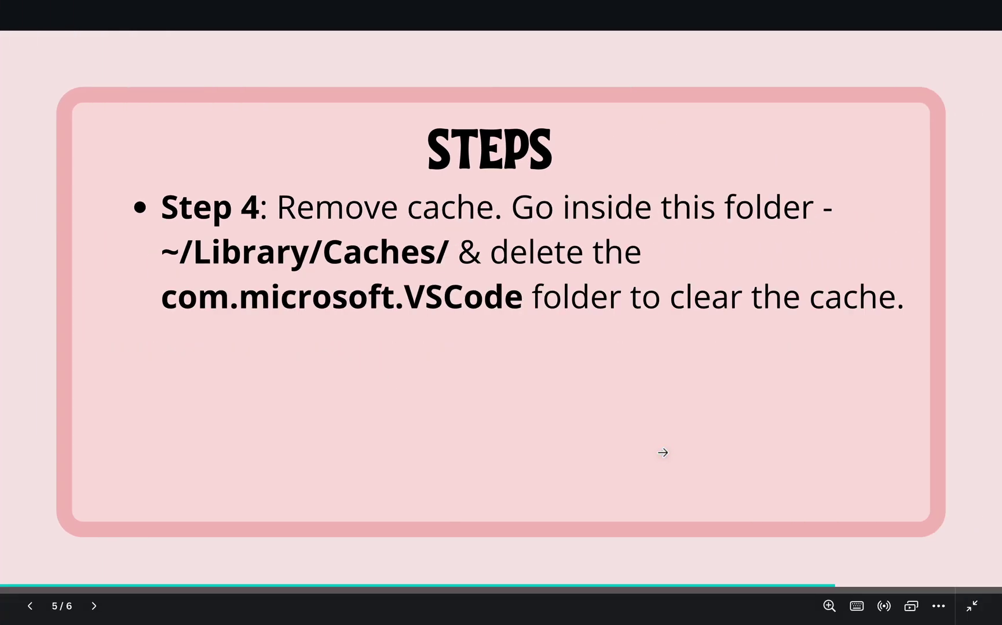
Step: In ~/Library/Caches, move com.microsoft.VSCode and com.microsoft.VSCode.ShipIt to the Bin
key("ctrl+Left")
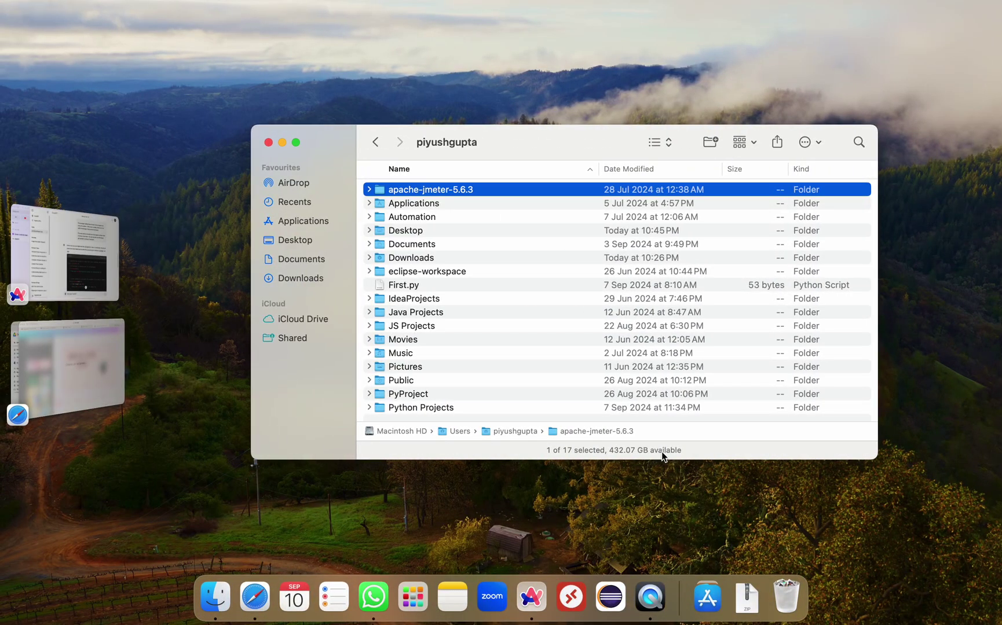
key("super+shift+g")
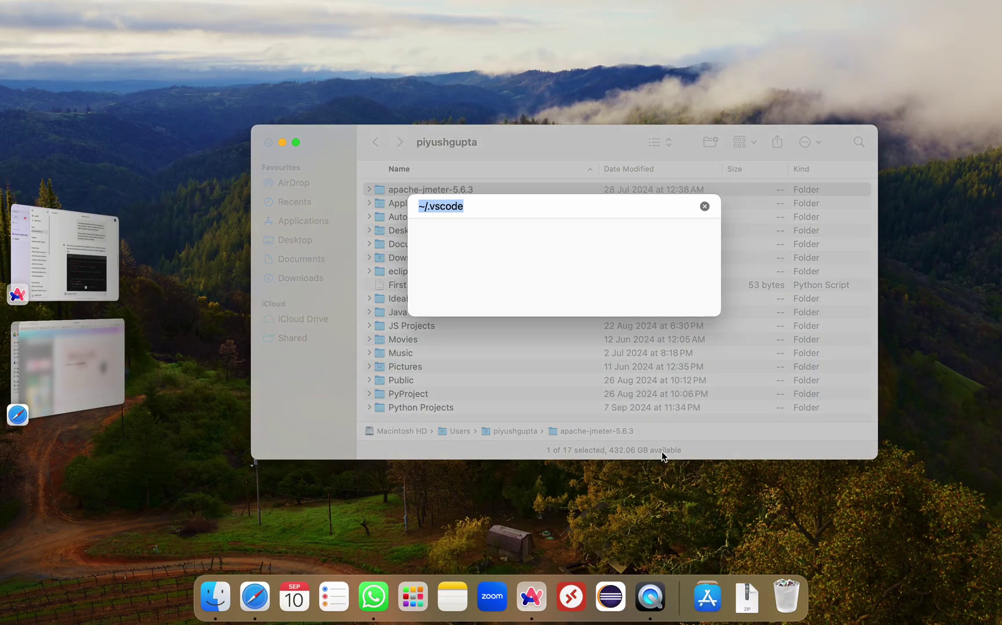
key("Right")
key("BackSpace")
key("BackSpace")
key("BackSpace")
key("BackSpace")
key("BackSpace")
key("BackSpace")
key("BackSpace")
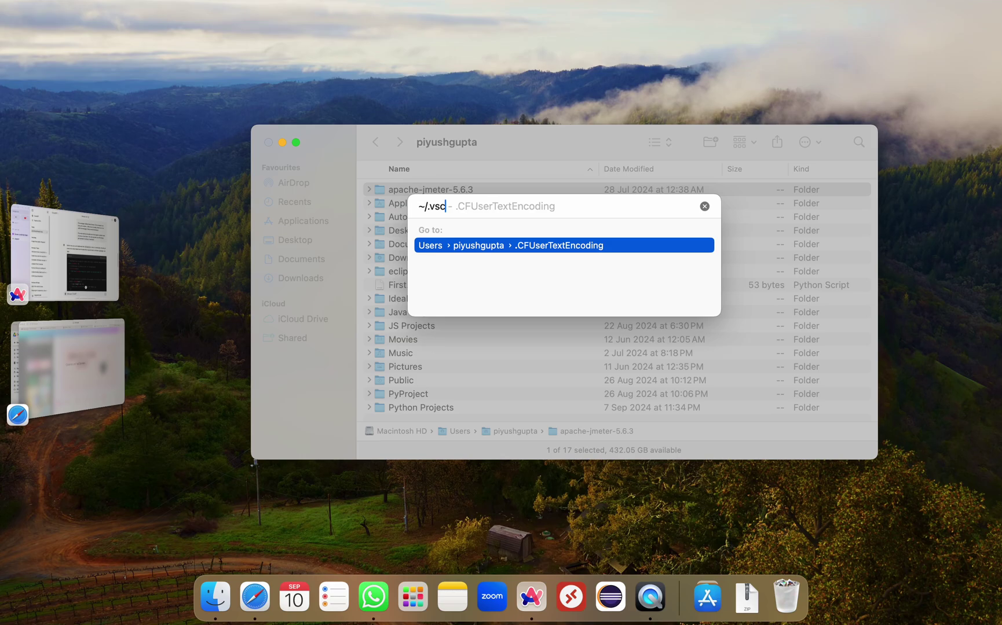
type("Librar")
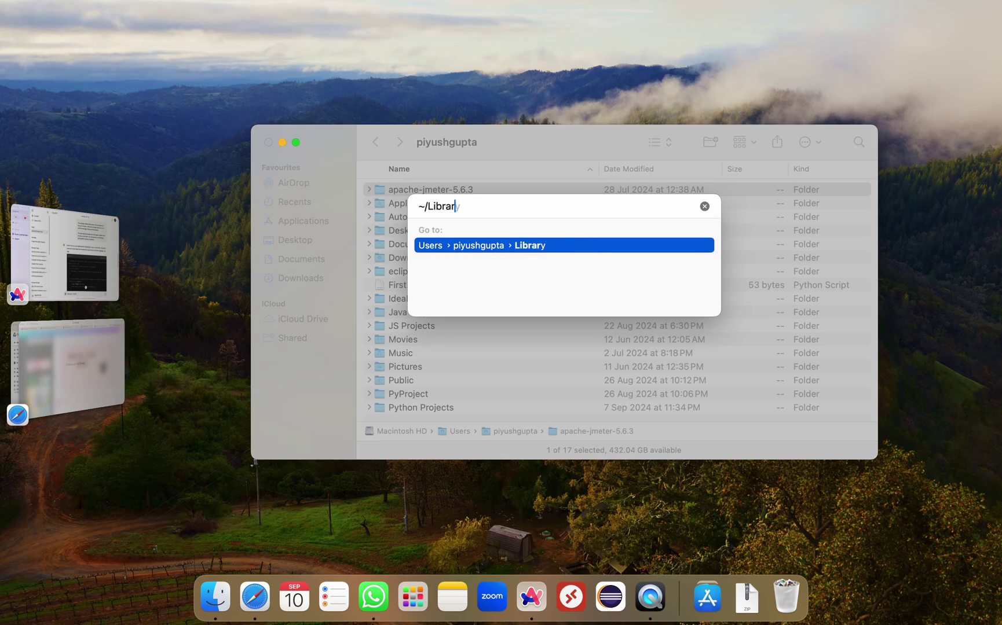
type("y/Caches")
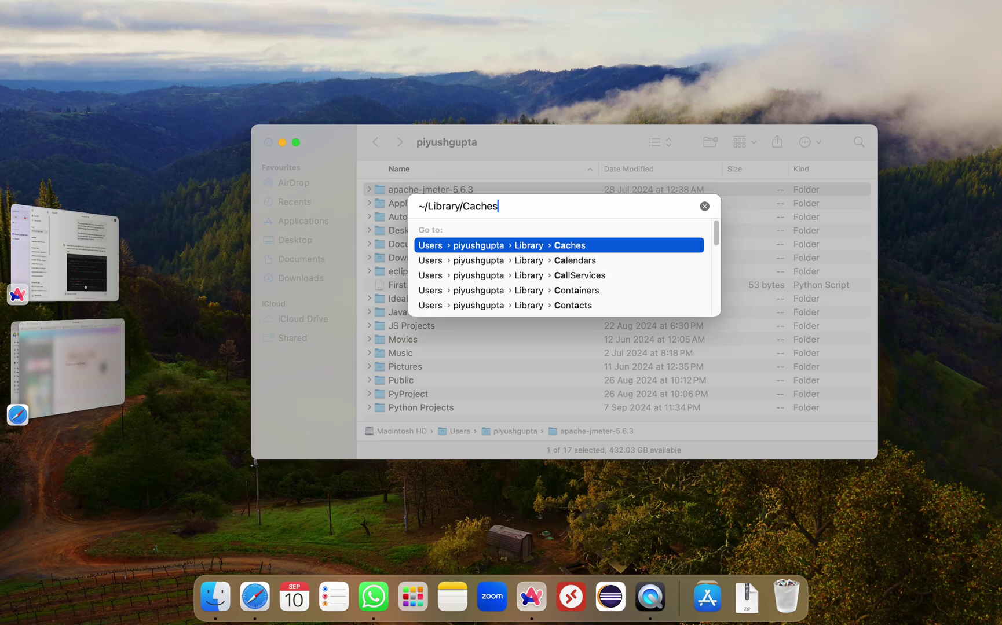
key("Return")
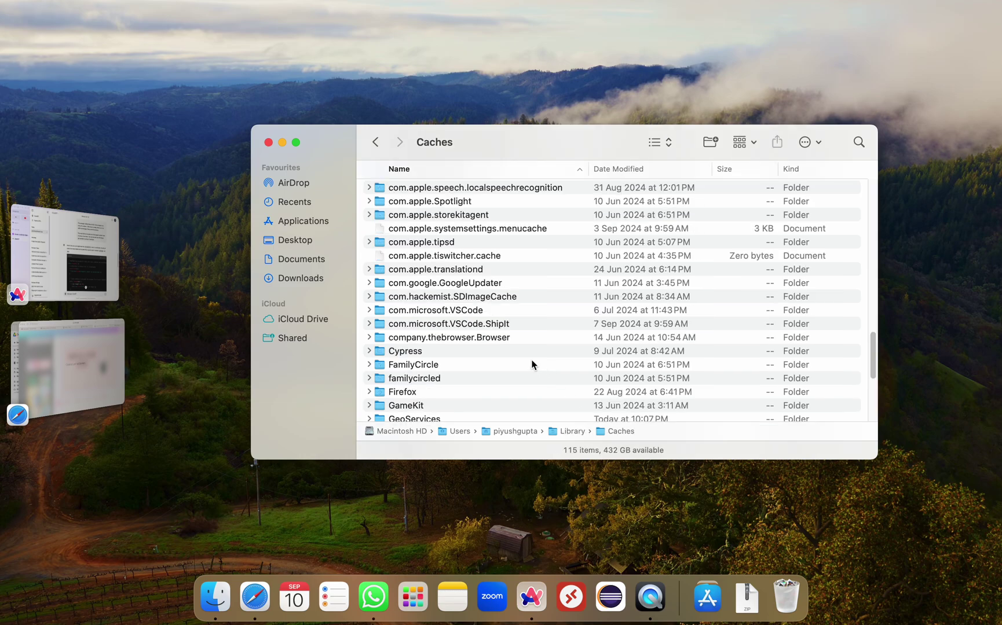
left_click(432, 313)
left_click(435, 323, "super")
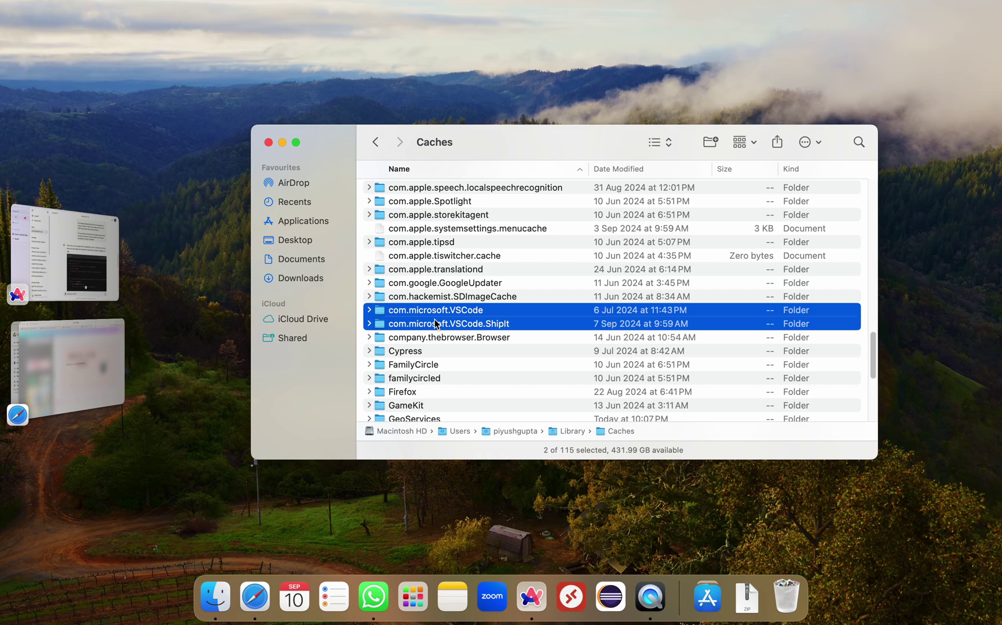
right_click(472, 326)
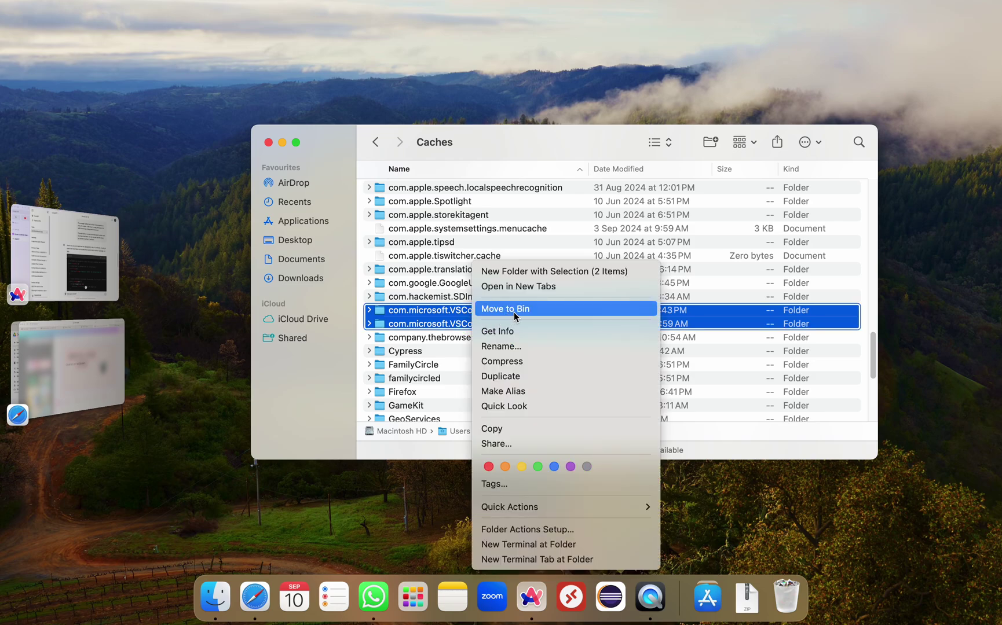
left_click(513, 312)
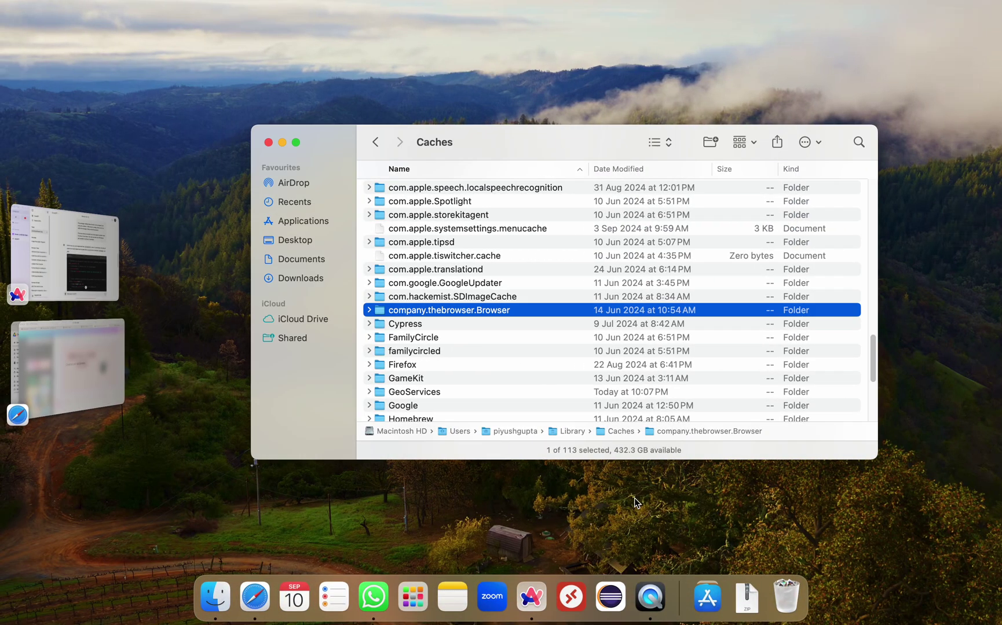
Step: In ~/Library/Preferences, move com.microsoft.VSCode.plist to the Bin
key("super+shift+g")
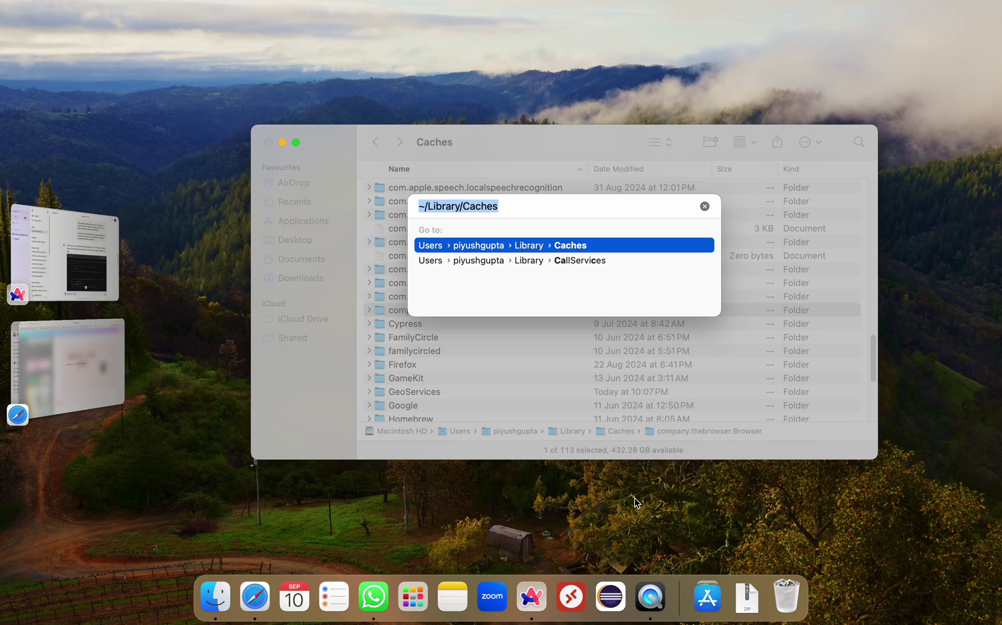
key("Right")
key("BackSpace")
key("BackSpace")
key("BackSpace")
key("BackSpace")
key("BackSpace")
key("BackSpace")
type("Pr")
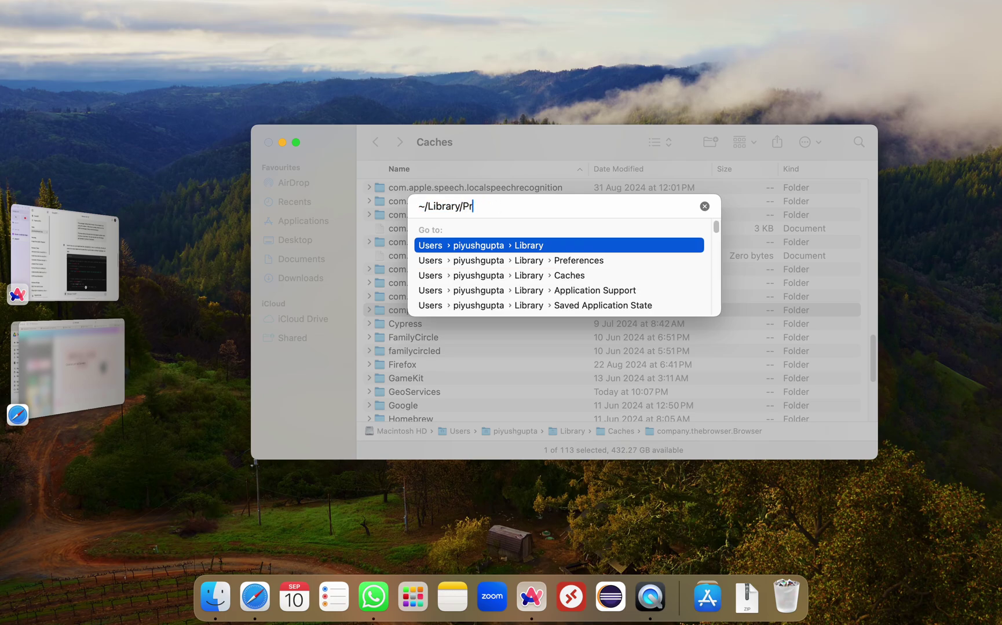
type("eferences")
key("Escape")
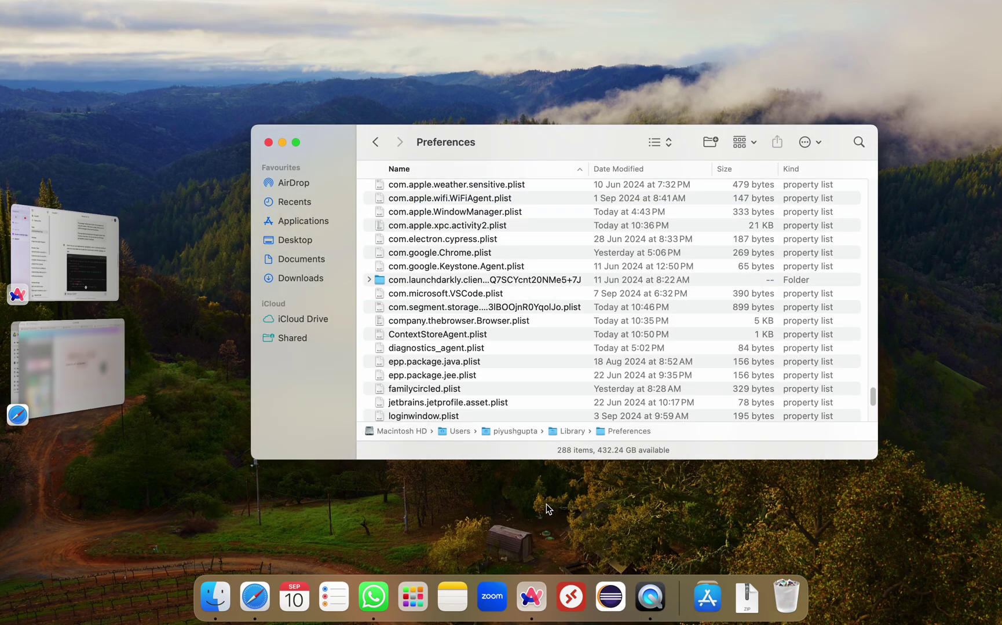
left_click(448, 296)
right_click(449, 296)
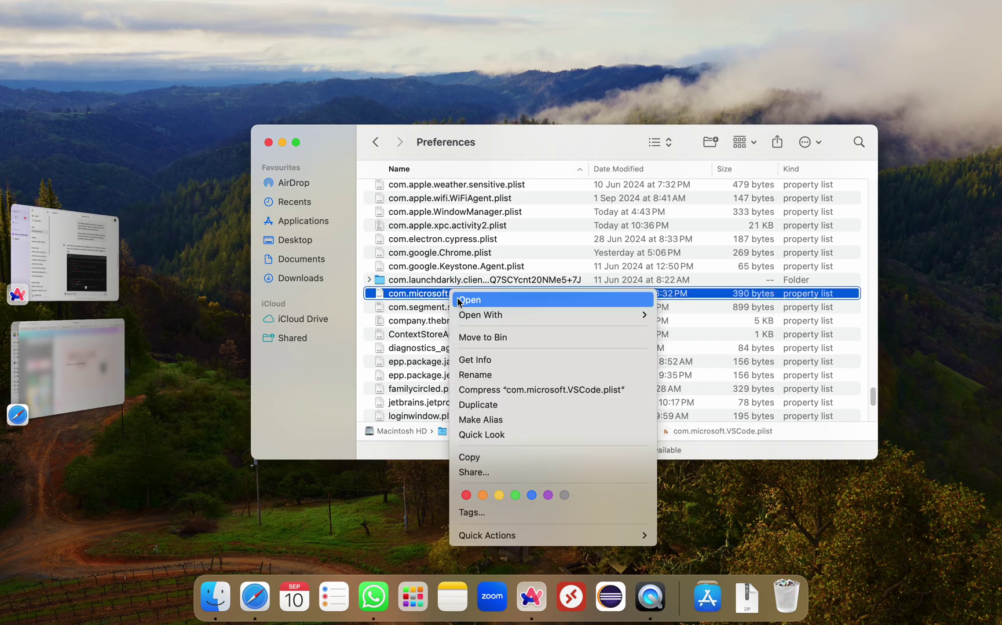
left_click(494, 337)
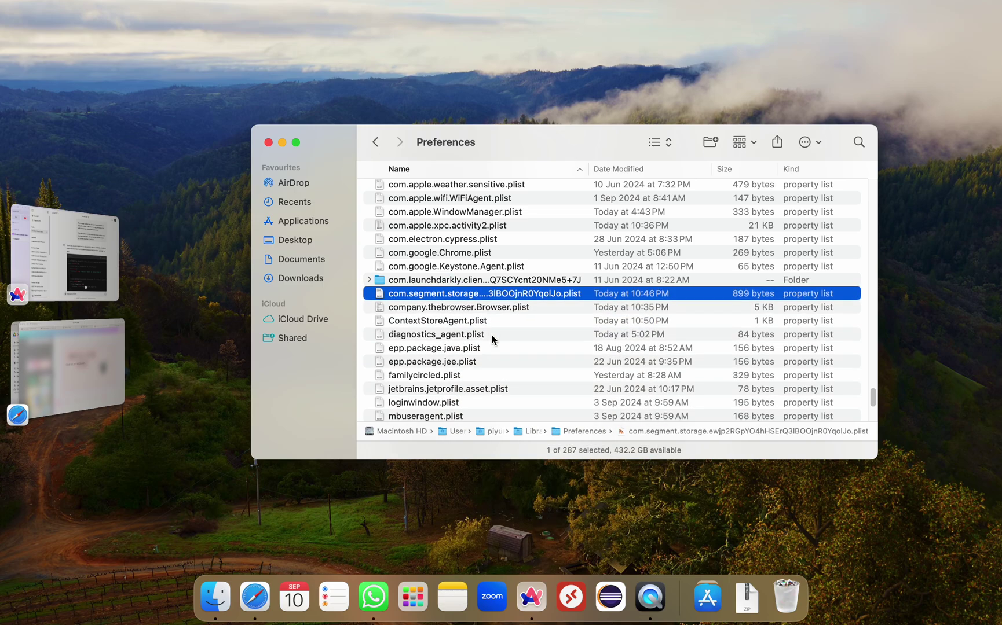
Step: In ~/Library/Saved Application State, move com.microsoft.VSCode.savedState to the Bin
key("super+shift+g")
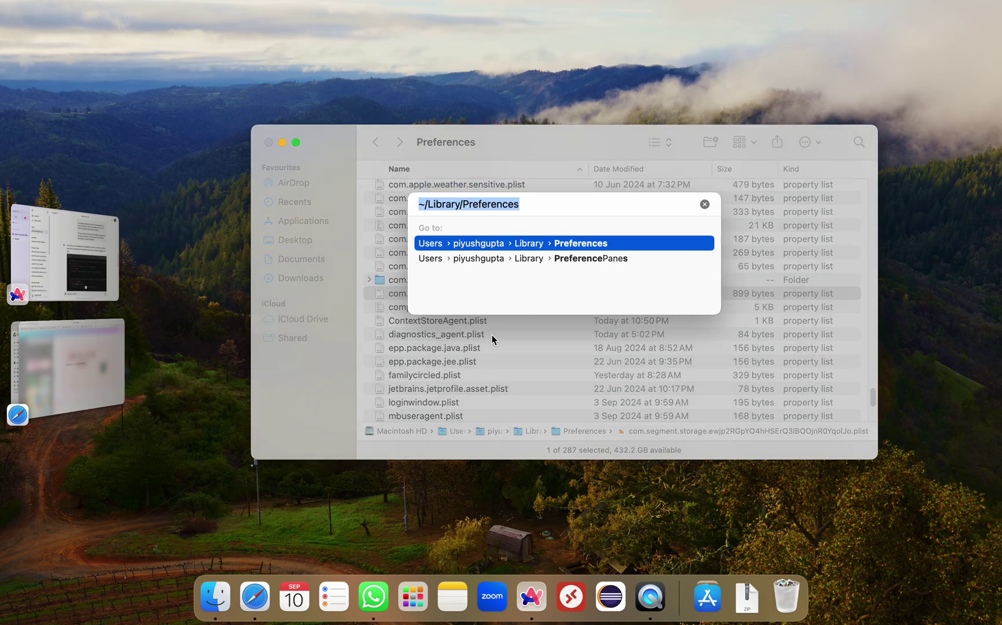
key("Right")
key("BackSpace")
key("BackSpace")
key("BackSpace")
key("BackSpace")
key("BackSpace")
key("BackSpace")
key("BackSpace")
key("BackSpace")
key("BackSpace")
key("BackSpace")
key("BackSpace")
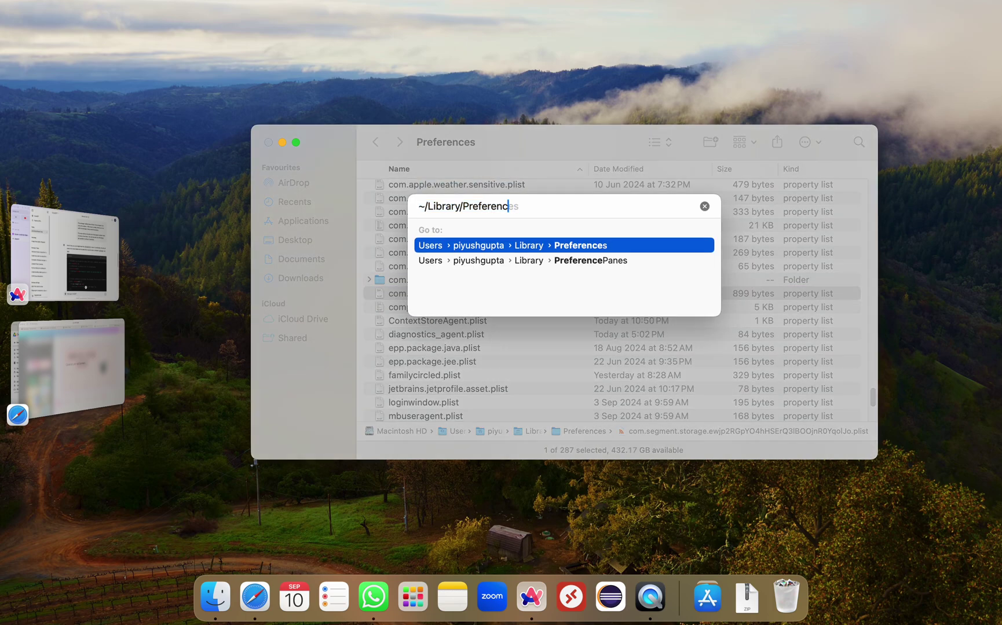
type("Saved")
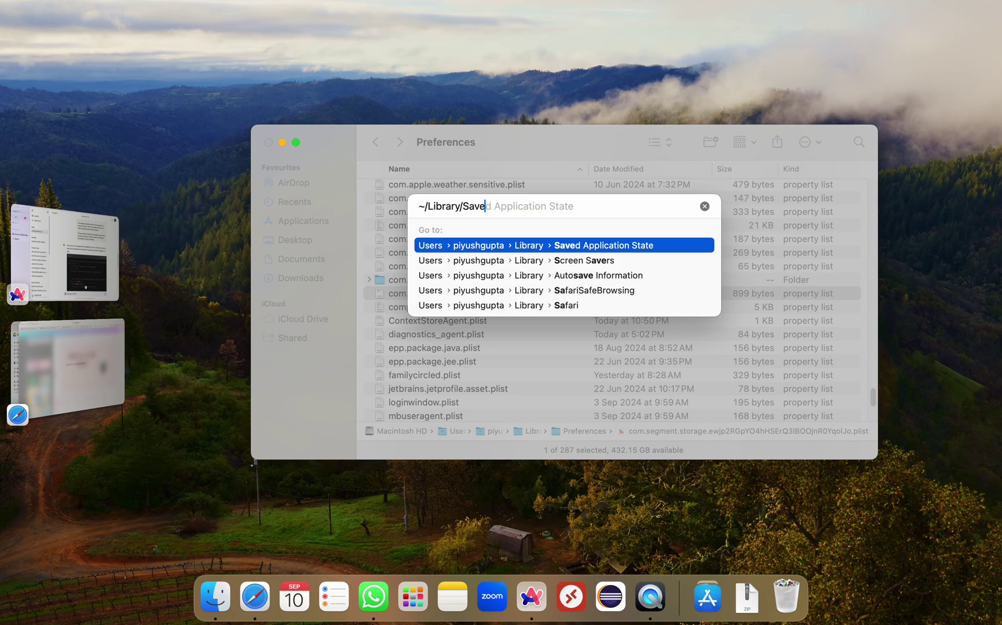
key("BackSpace")
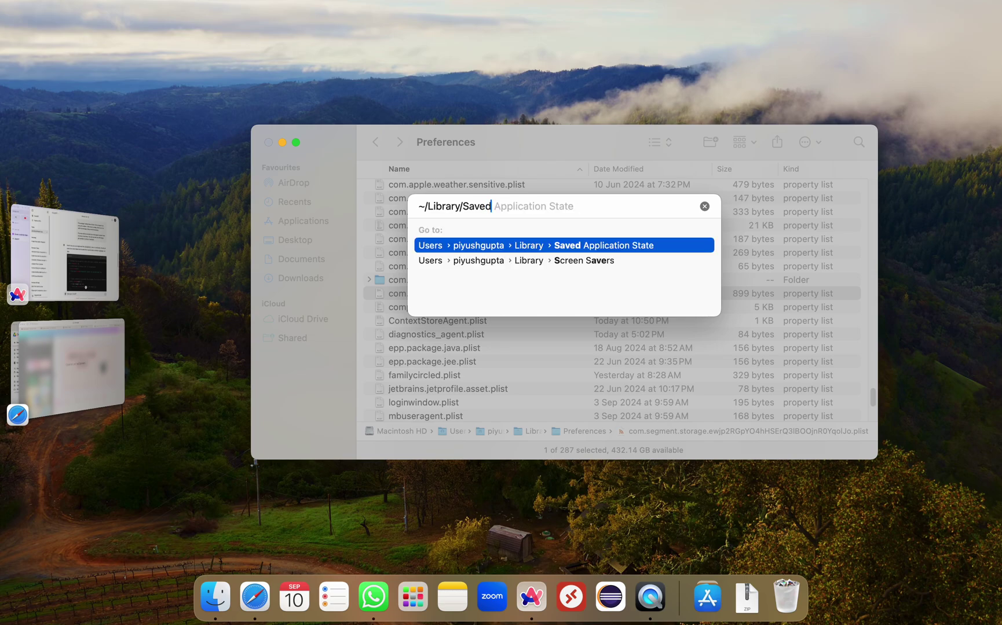
key("Return")
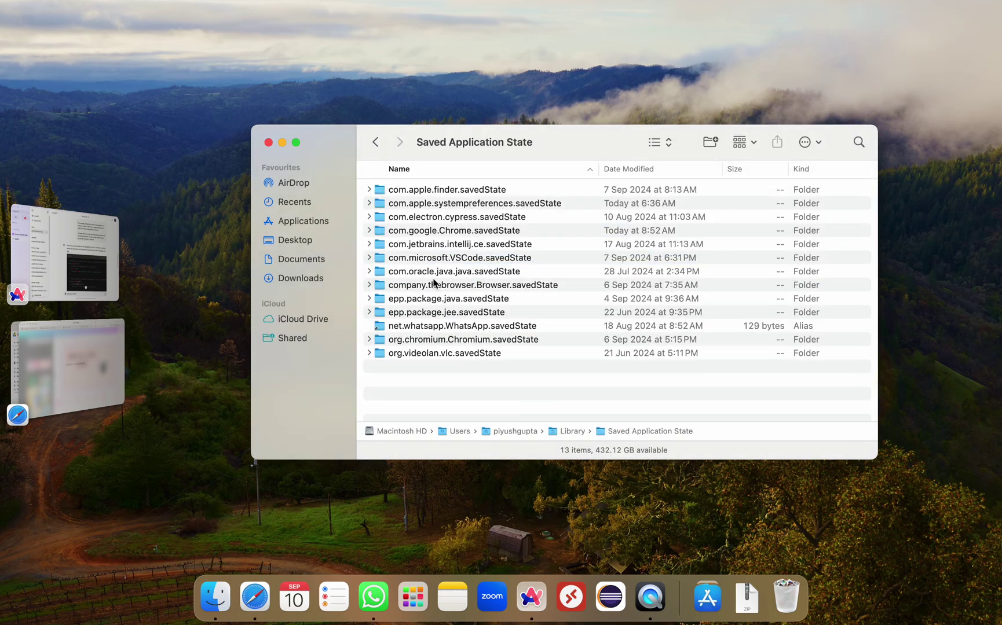
left_click(419, 259)
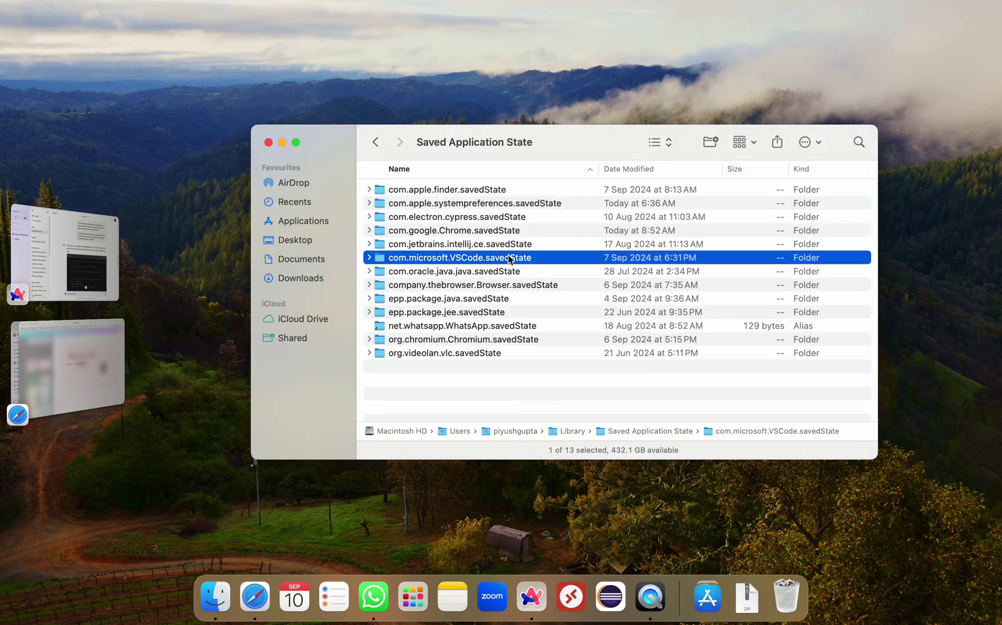
right_click(509, 260)
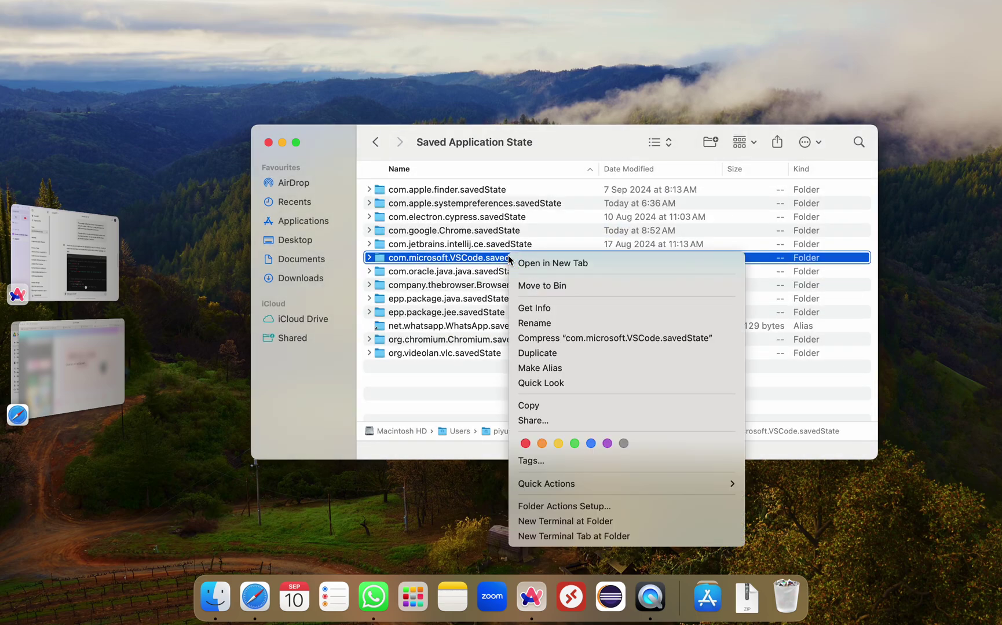
left_click(544, 286)
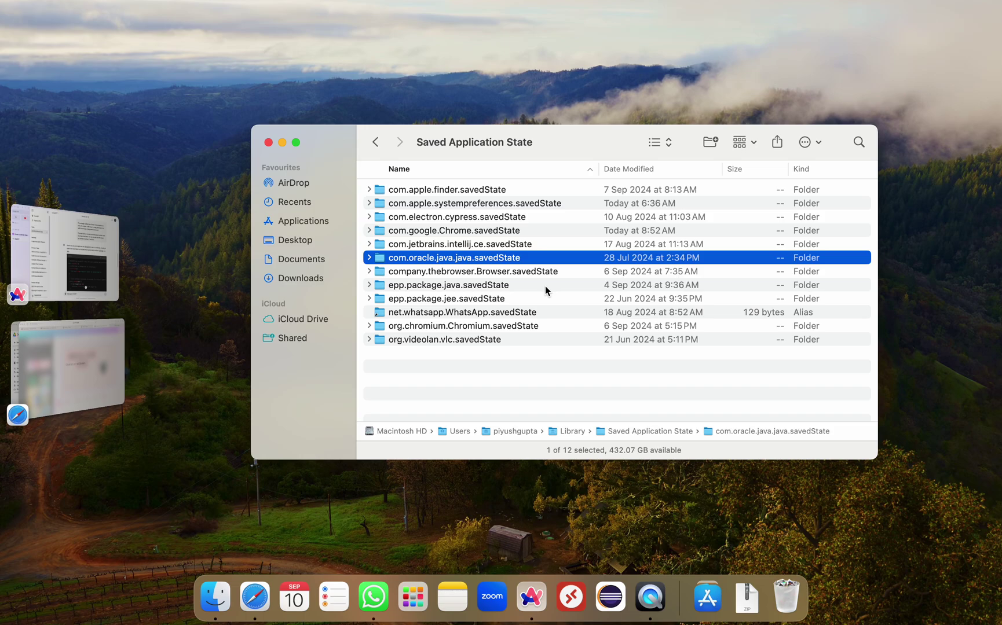
right_click(802, 597)
Step: Empty the Bin, permanently erasing the VS Code leftovers
left_click(798, 551)
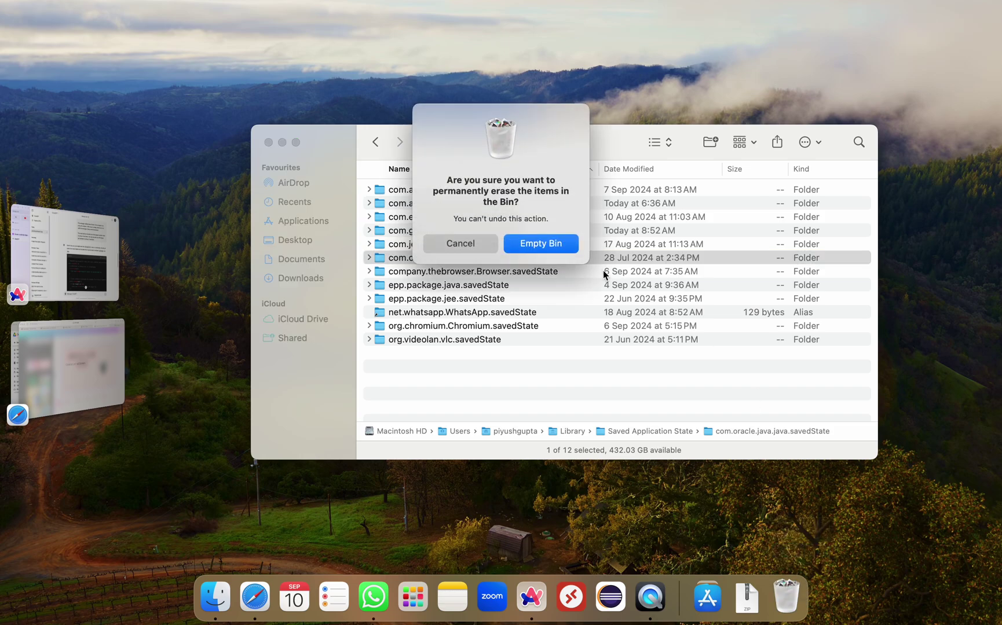
left_click(558, 246)
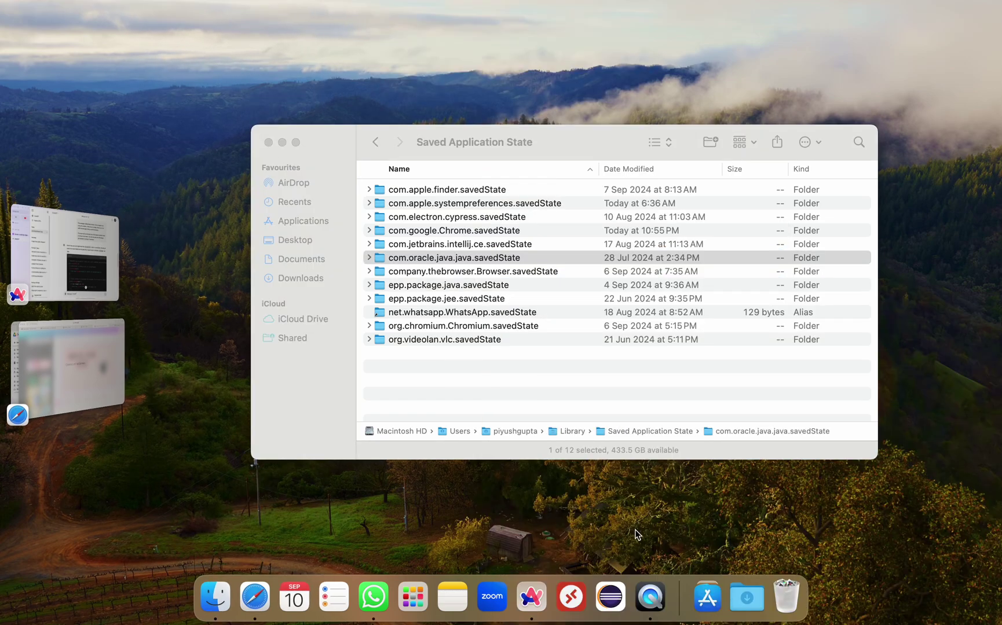
key("super+space")
Step: Launch Google Chrome via Spotlight and search Google for 'vscode download'
type("chrome")
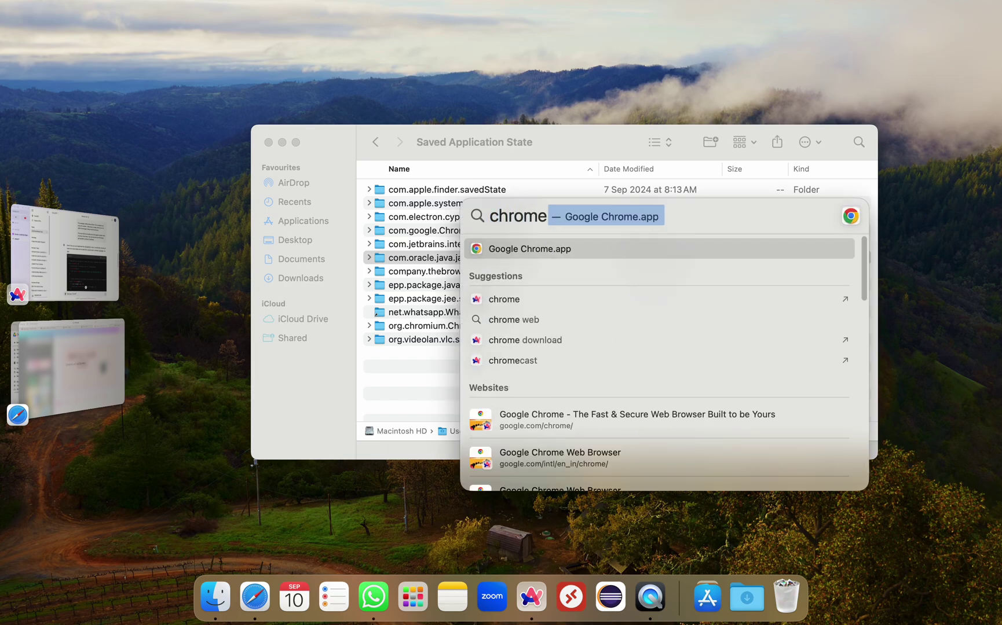
key("Return")
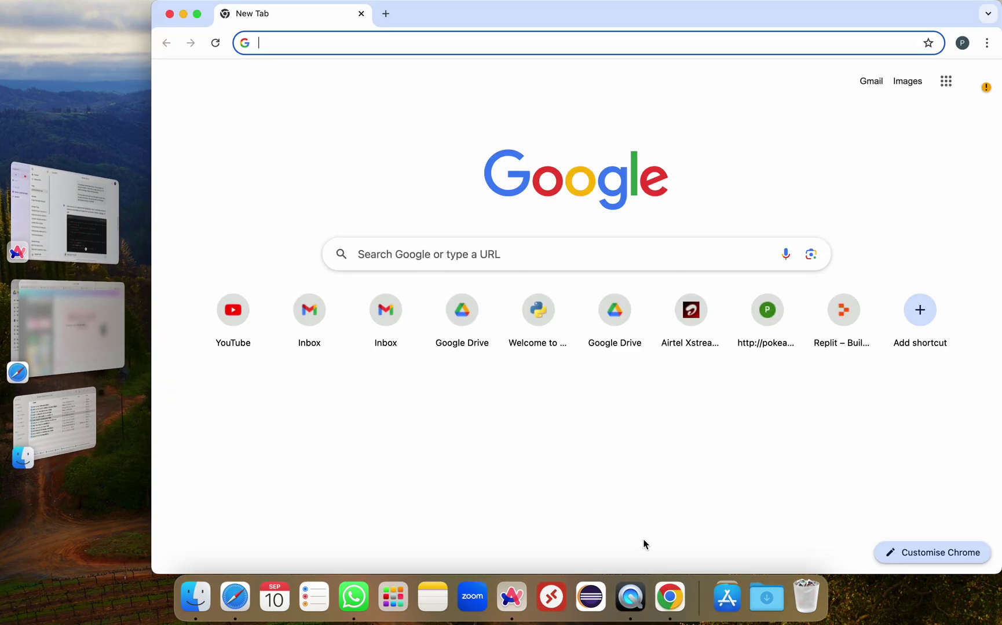
type("vsd")
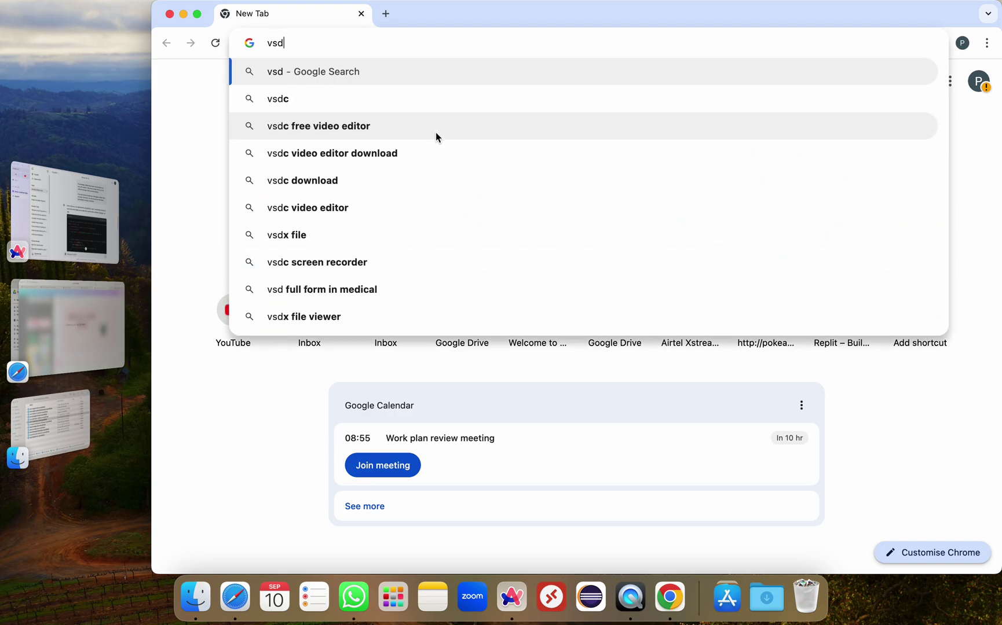
key("BackSpace")
type("code download")
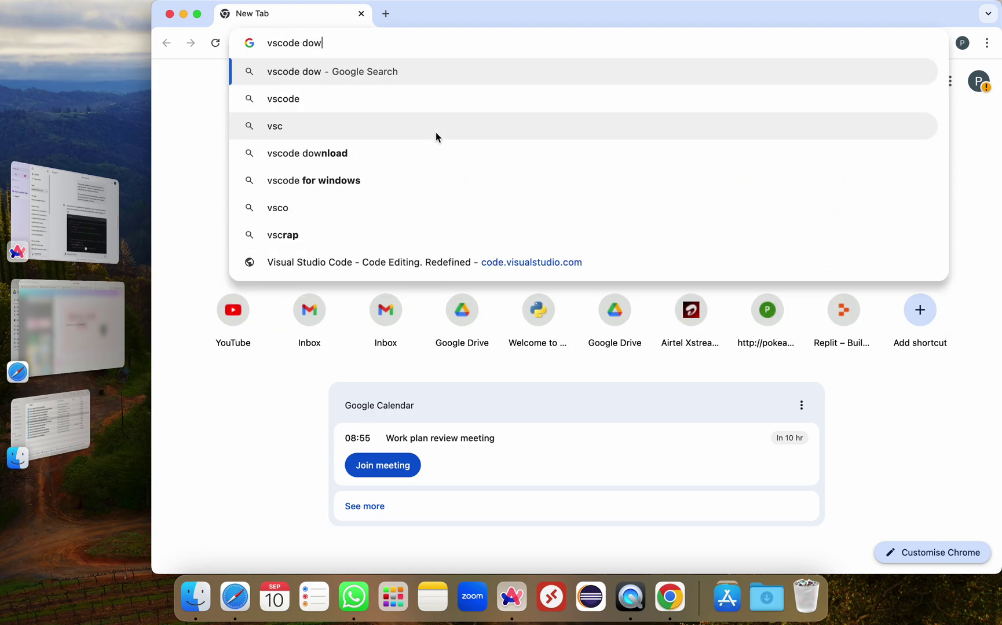
key("Return")
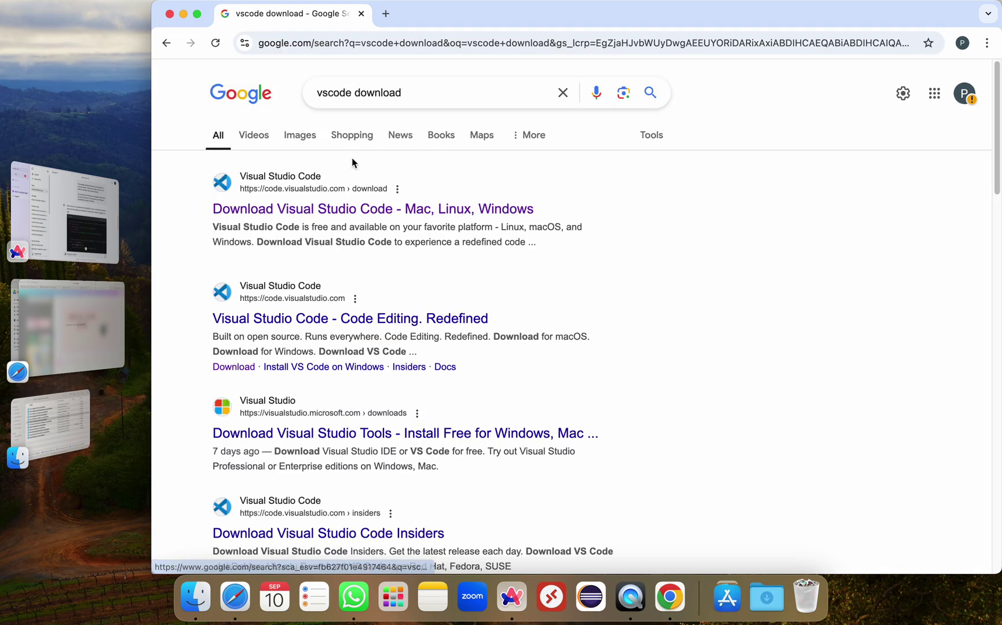
Step: From code.visualstudio.com/download, get the Mac Apple silicon zip and unpack it
left_click(280, 213)
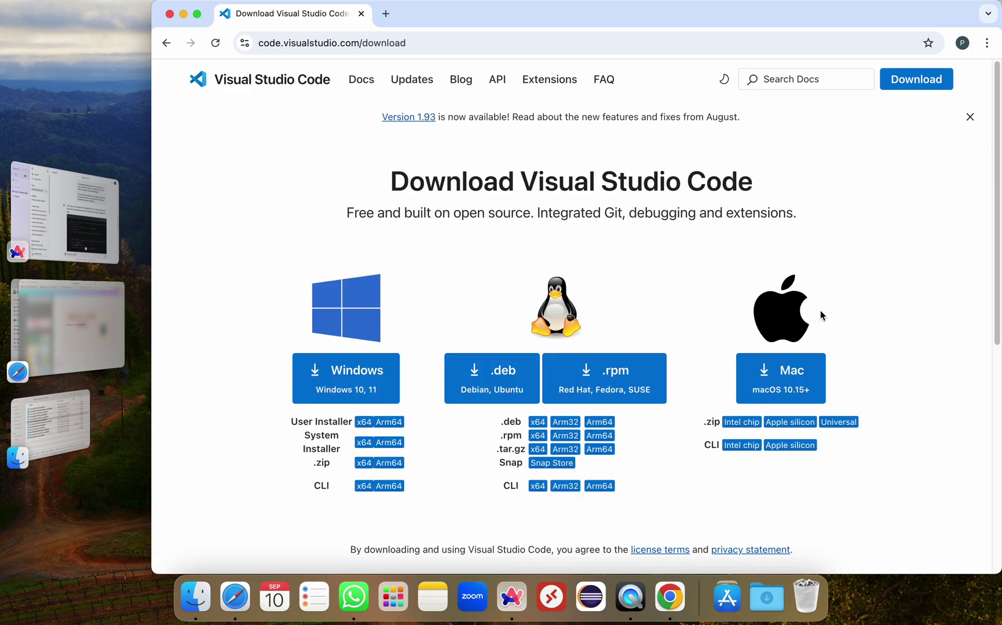
left_click(790, 422)
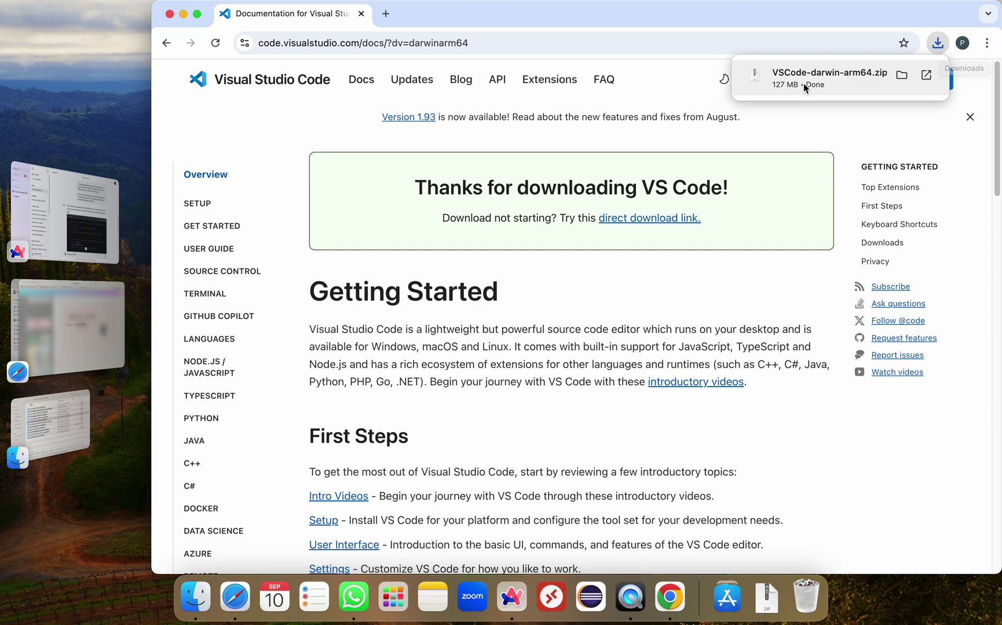
left_click(803, 83)
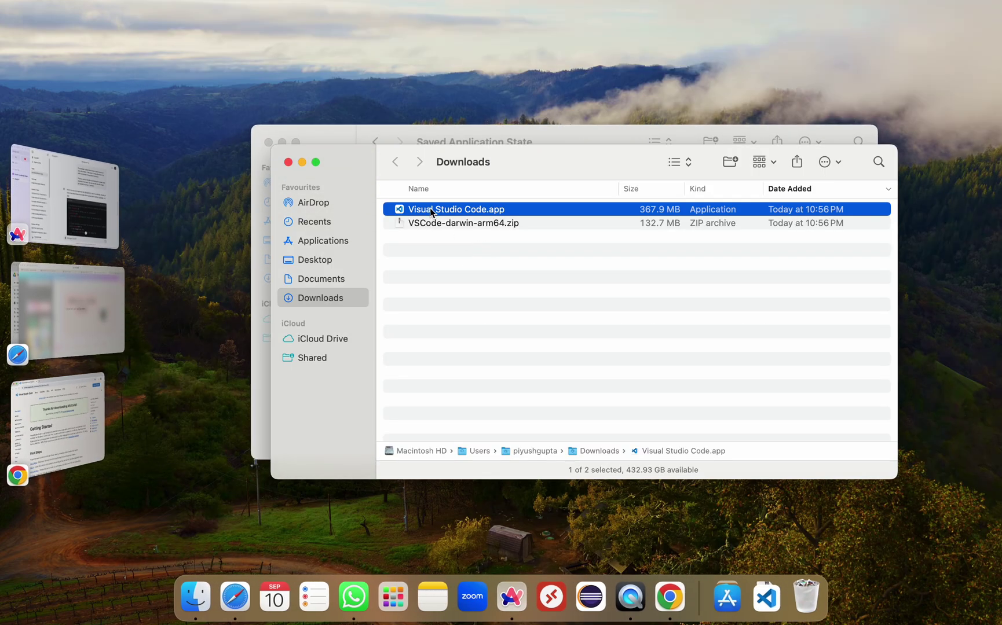
Step: Move Visual Studio Code.app from Downloads into Applications and launch it there
left_click_drag(430, 209, 323, 245)
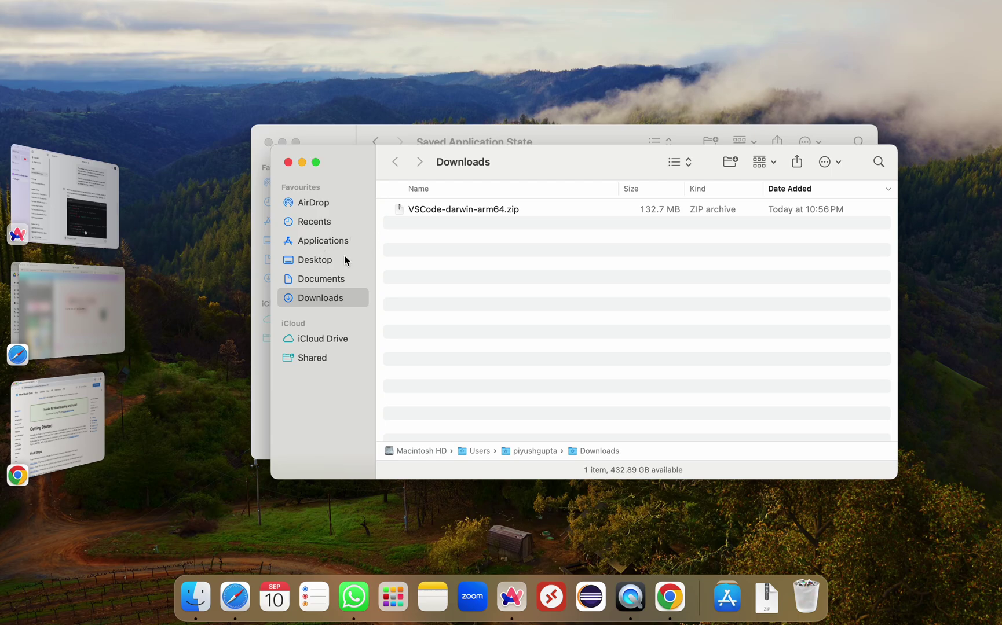
left_click(326, 244)
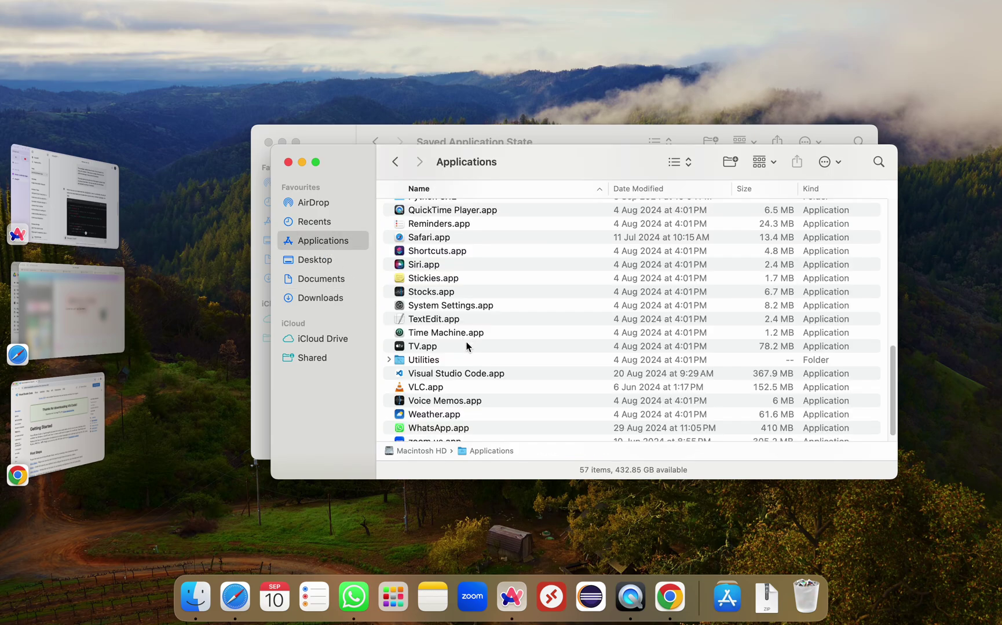
scroll(467, 346, "down", 1)
double_click(411, 360)
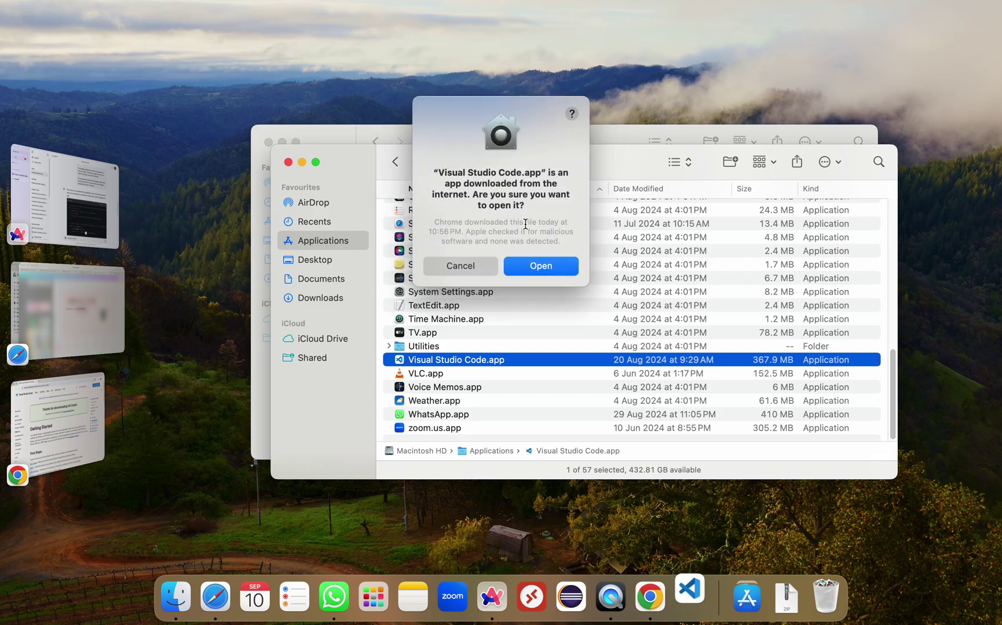
Step: Confirm the Gatekeeper prompt to launch Visual Studio Code and maximise its Welcome window
left_click(539, 268)
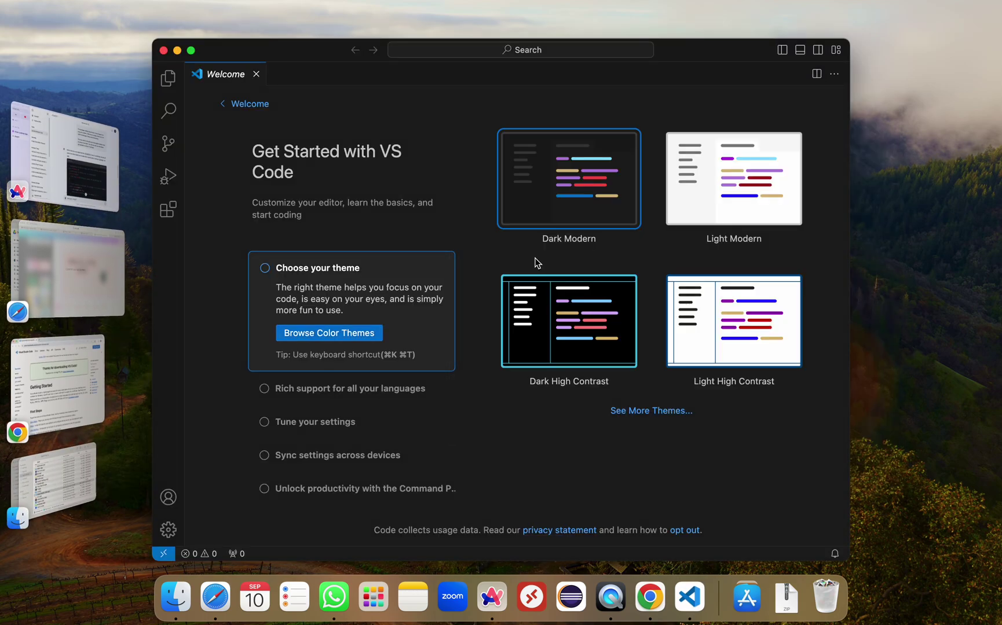
double_click(305, 55)
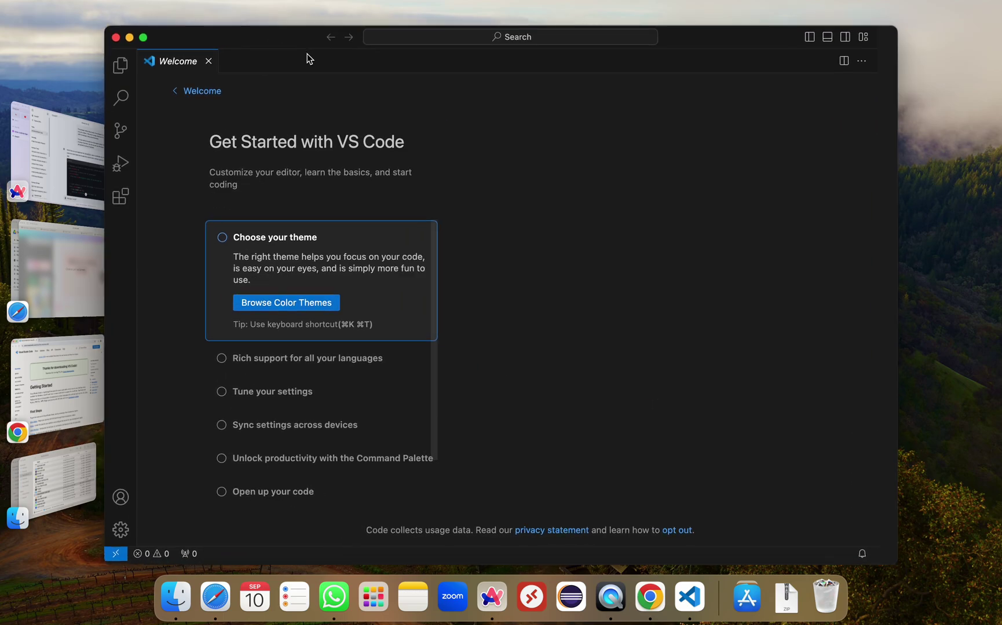